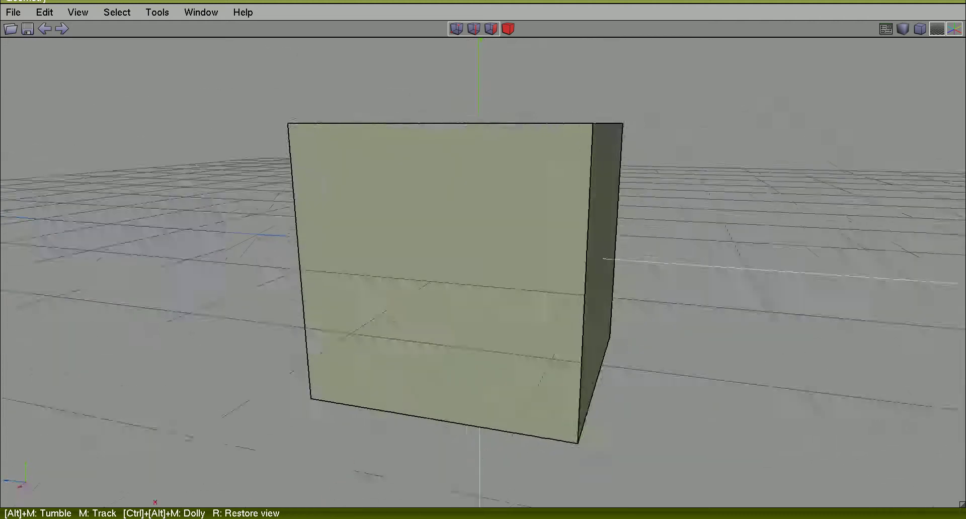
# - Reset the view and orbit slightly to see the cube's top and two sides
pyautogui.press('r')
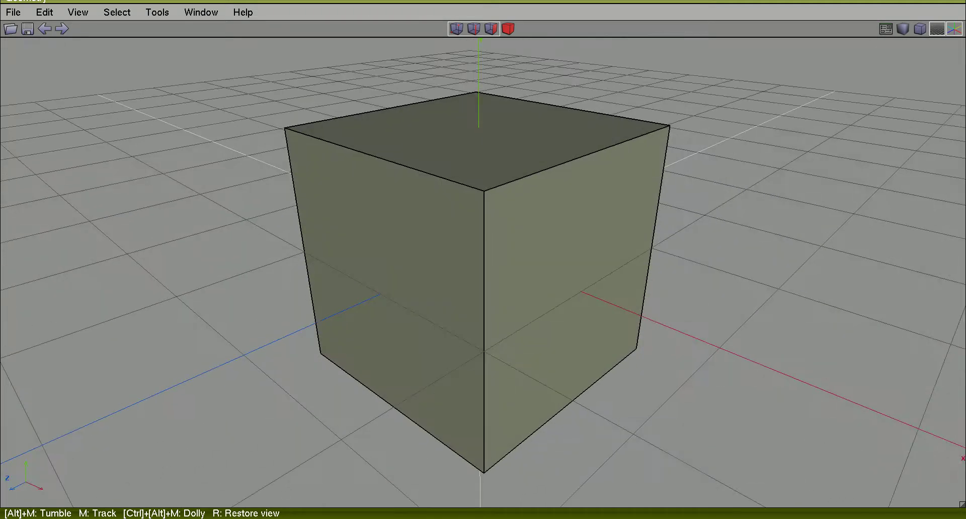
pyautogui.keyDown('alt'); pyautogui.moveTo(886, 279); pyautogui.dragTo(855, 282, button='middle'); pyautogui.keyUp('alt')
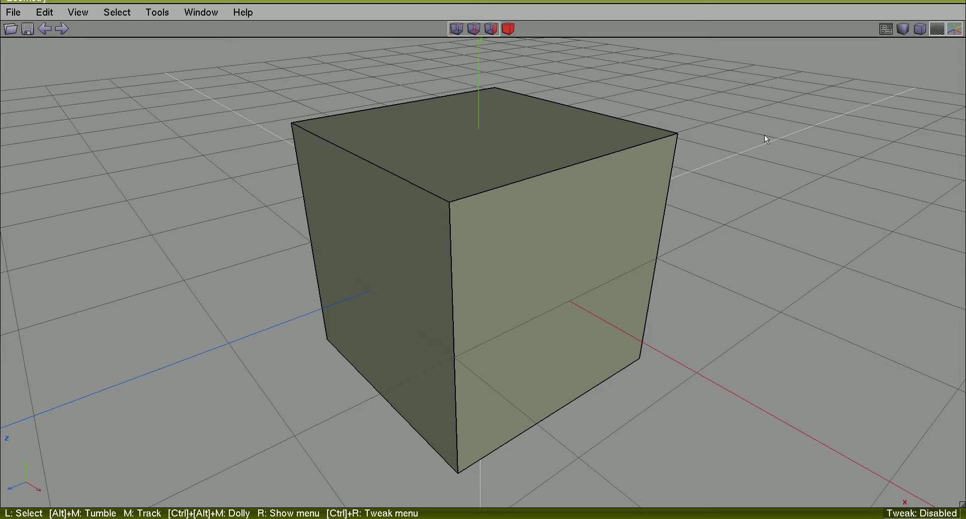
# - Cut an edge loop through the top front edge's ring, halving the cube vertically
pyautogui.click(596, 155)
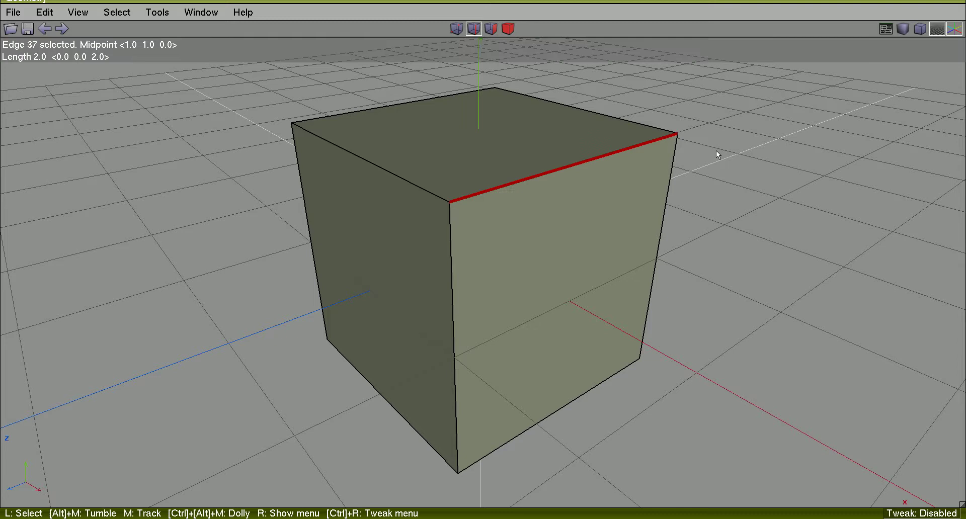
pyautogui.press('g')
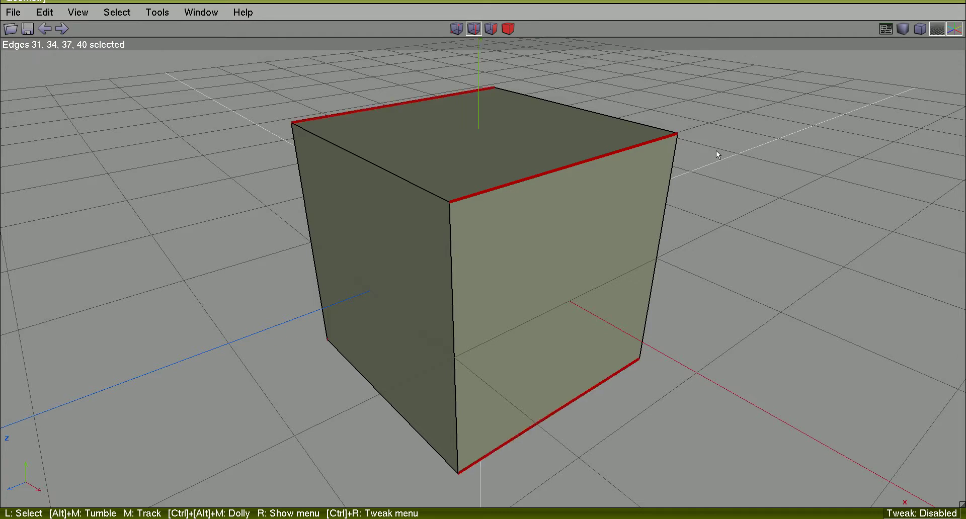
pyautogui.press('c')
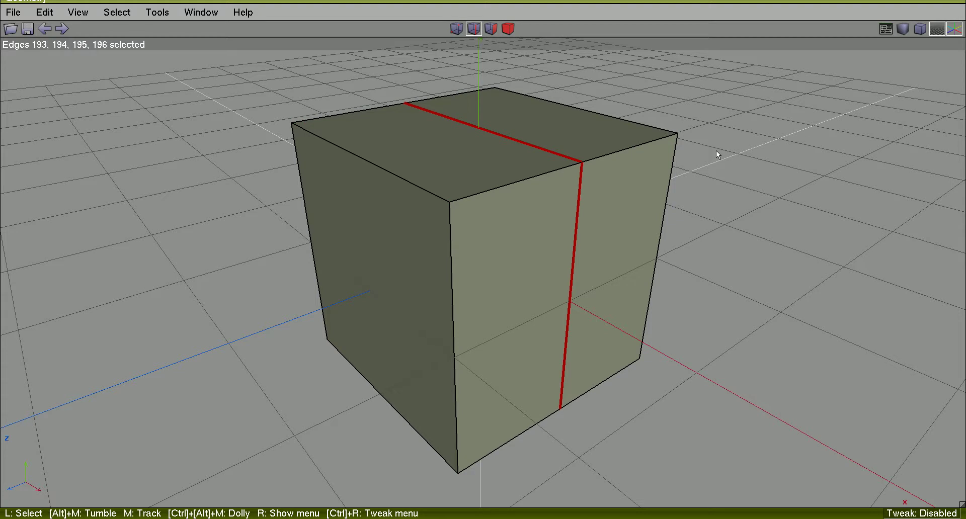
pyautogui.click(715, 151)
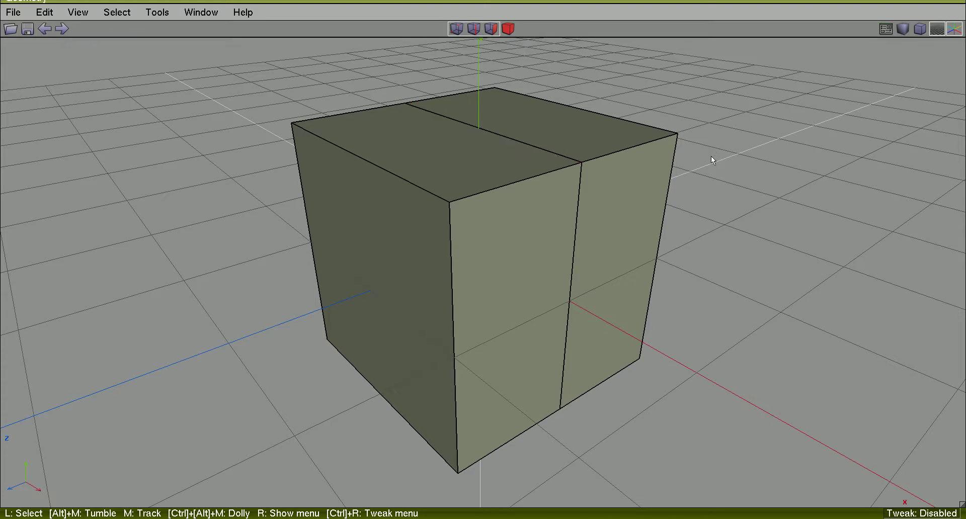
# - Cut a horizontal edge loop around the cube's middle from the vertical edge ring
pyautogui.click(662, 221)
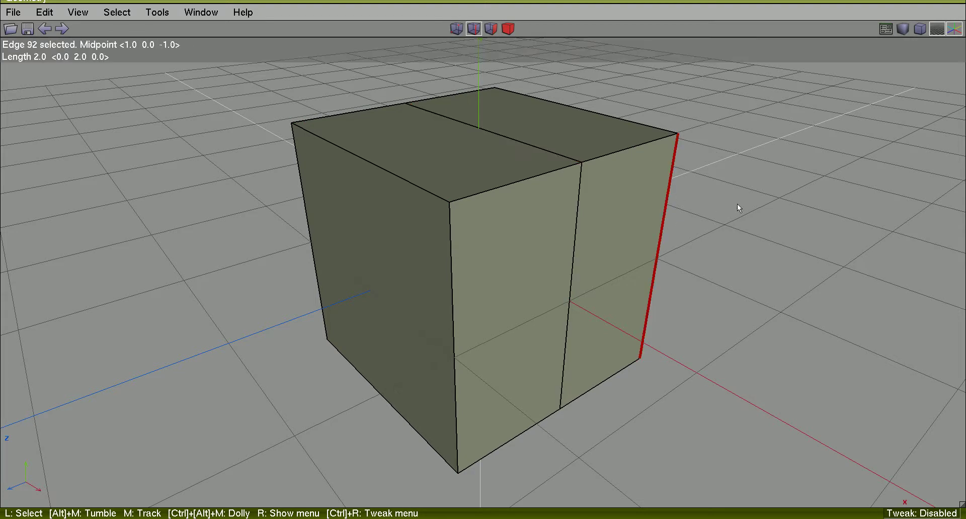
pyautogui.press('g')
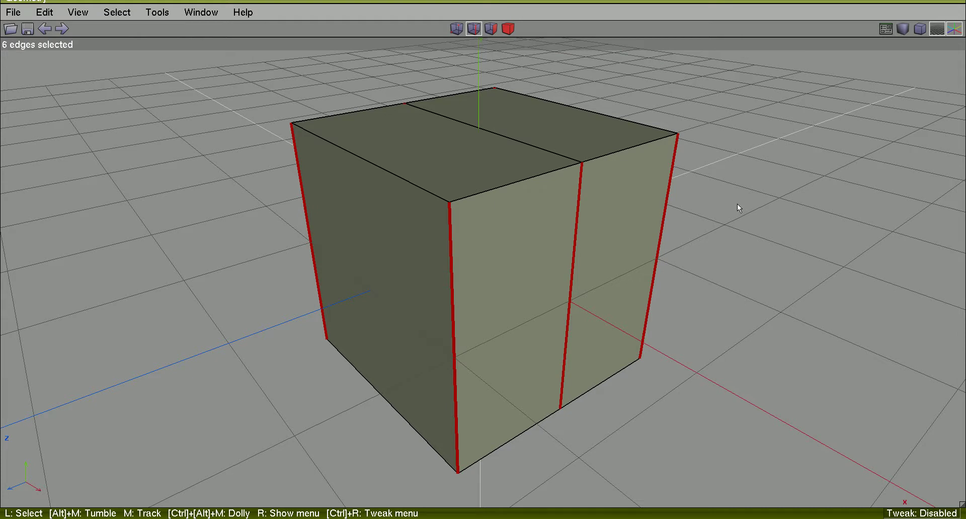
pyautogui.press('c')
pyautogui.click(737, 204)
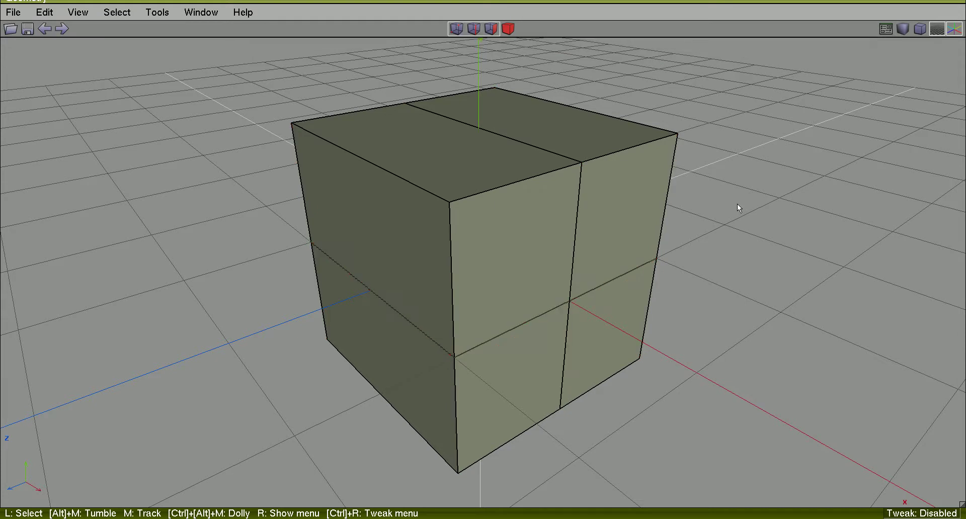
# - Cut a third edge loop through the left and top faces
pyautogui.click(514, 138)
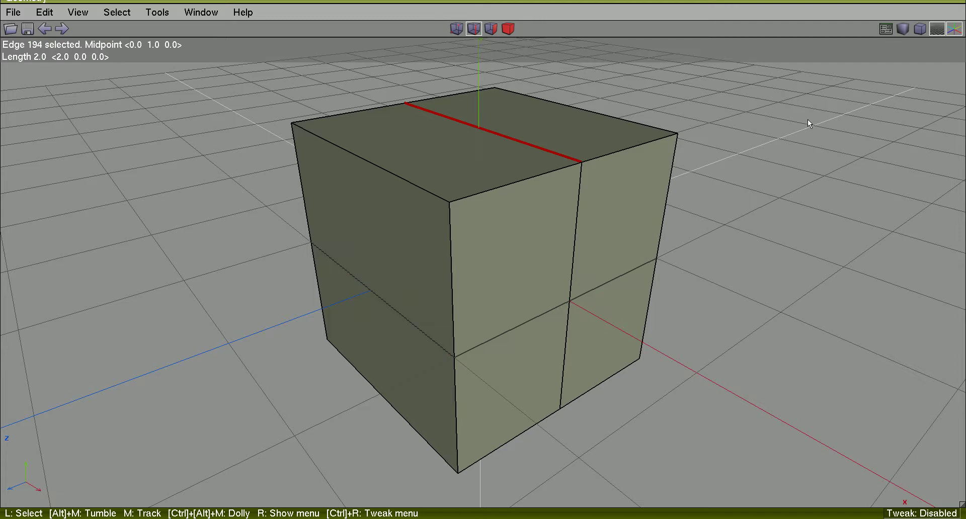
pyautogui.press('g')
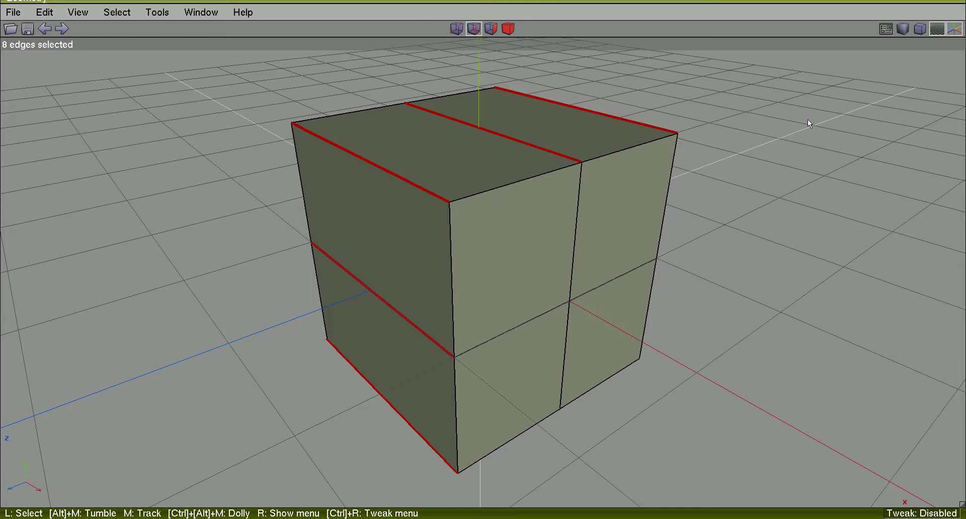
pyautogui.press('c')
pyautogui.click(807, 120)
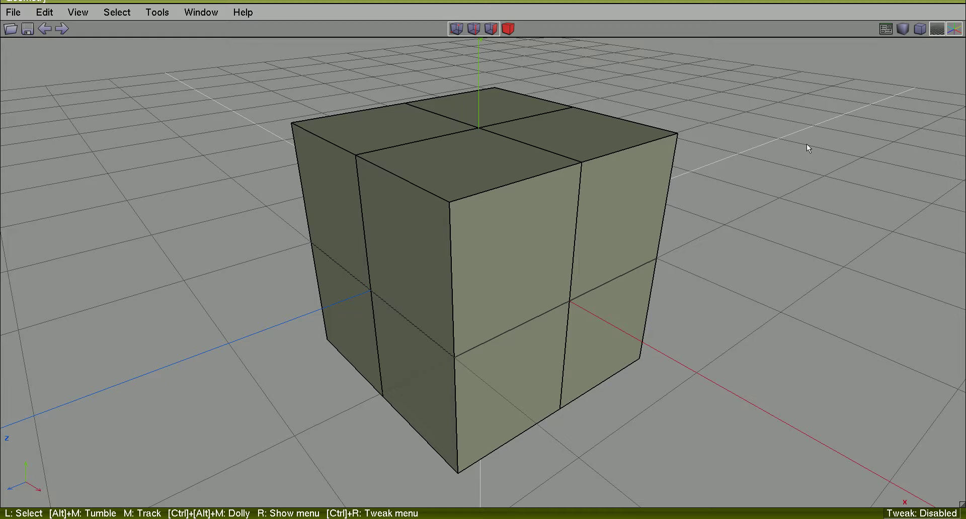
# - Cut new vertical loops through the ring of both top-front edge halves
pyautogui.click(632, 154)
pyautogui.click(543, 189)
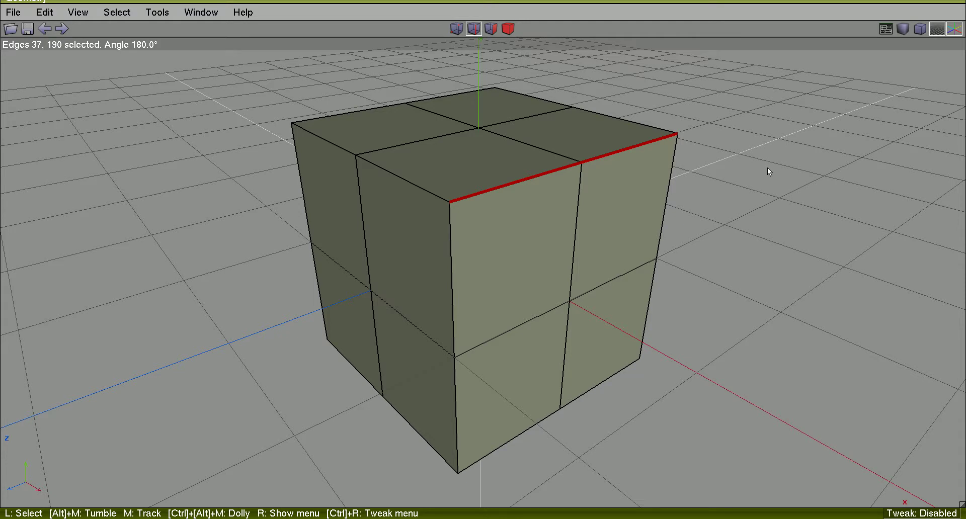
pyautogui.press('g')
pyautogui.press('c')
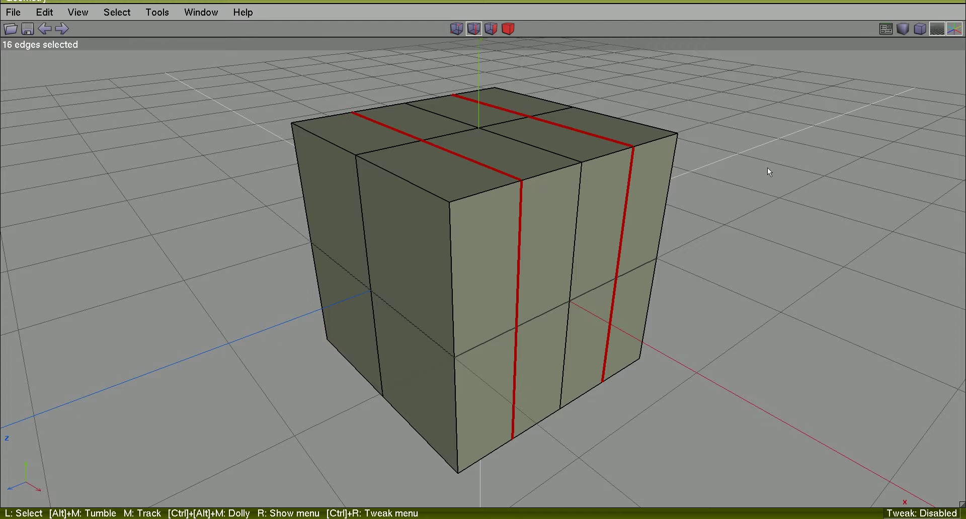
pyautogui.press('space')
# - Cut new horizontal loops through the ring of both right vertical edge halves
pyautogui.click(663, 201)
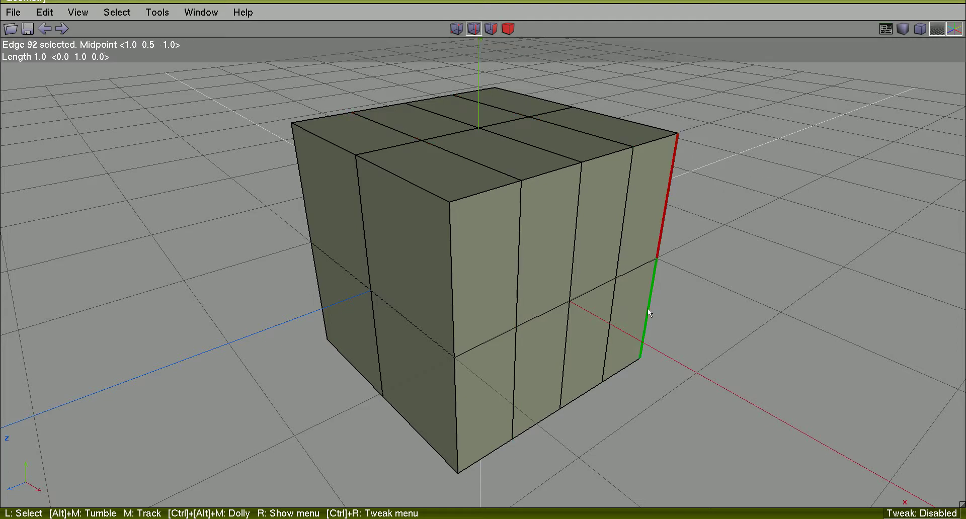
pyautogui.click(648, 308)
pyautogui.press('g')
pyautogui.press('c')
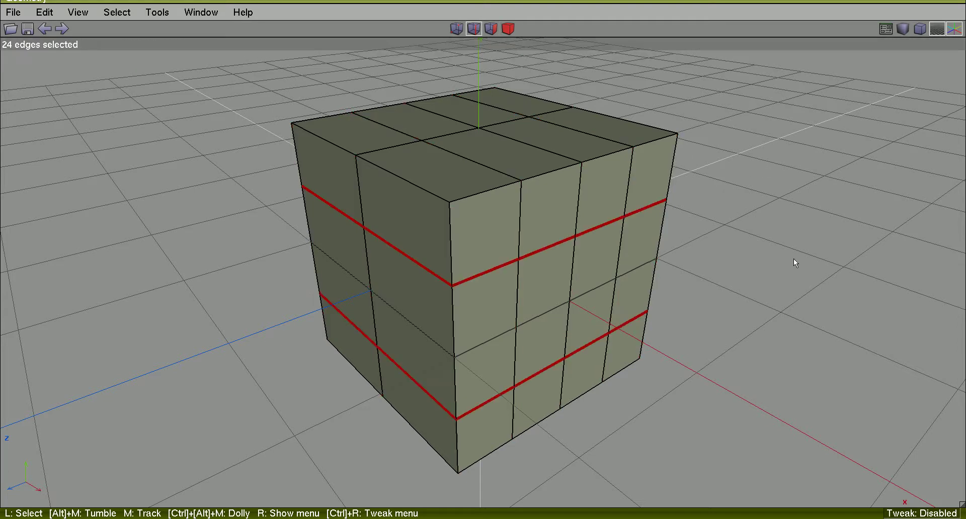
pyautogui.press('space')
# - Cut new loops through the left and top faces from two left-face top segments
pyautogui.click(423, 194)
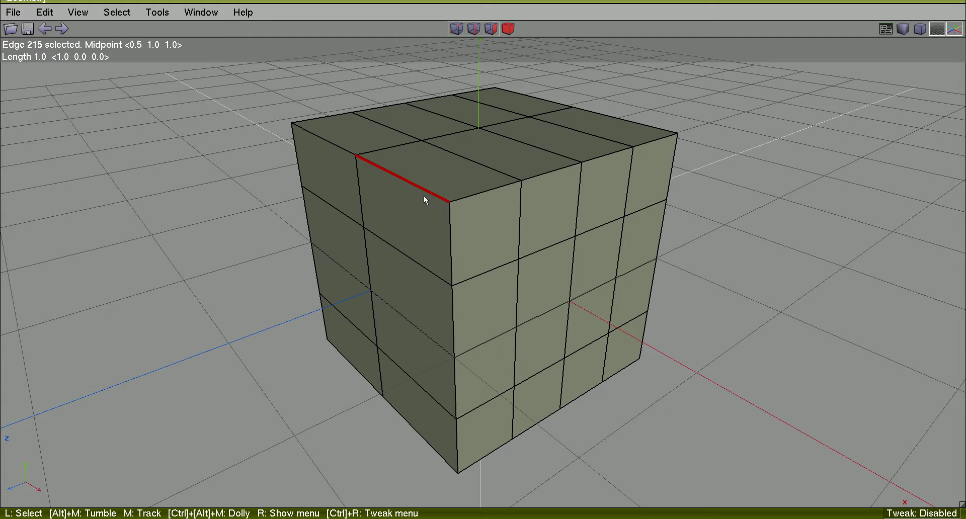
pyautogui.click(348, 150)
pyautogui.press('g')
pyautogui.press('c')
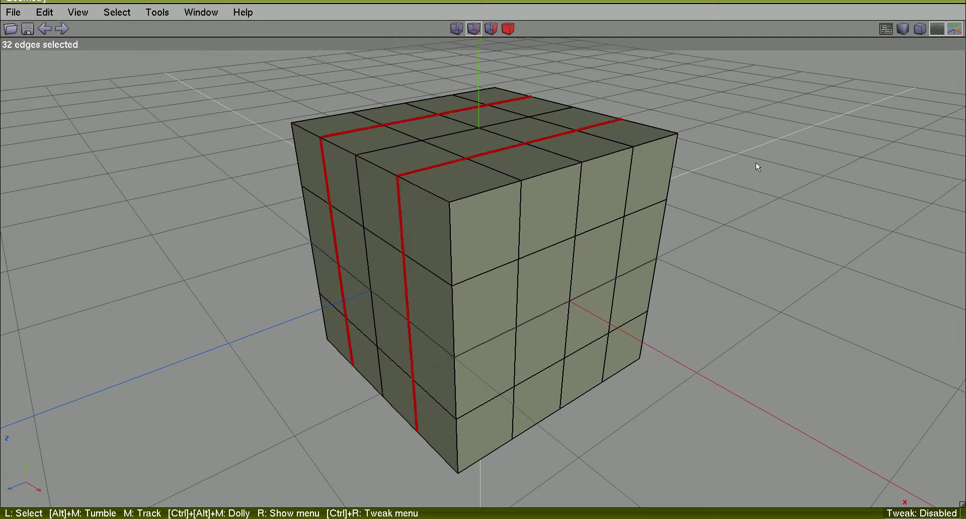
pyautogui.press('space')
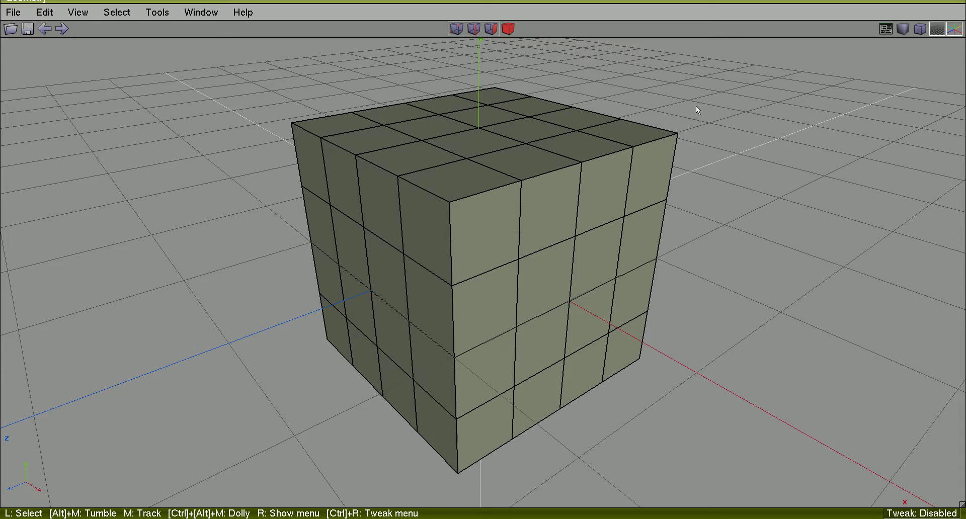
pyautogui.click(493, 31)
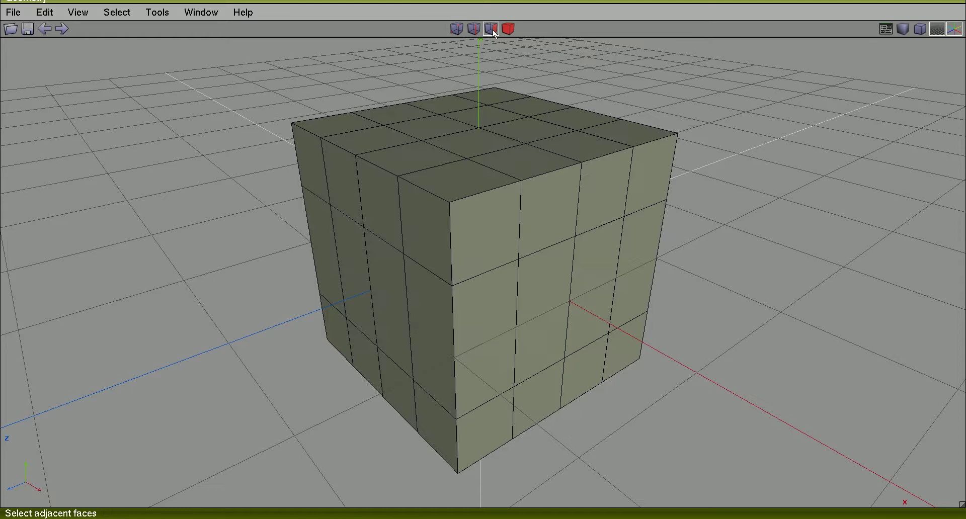
pyautogui.click(536, 268)
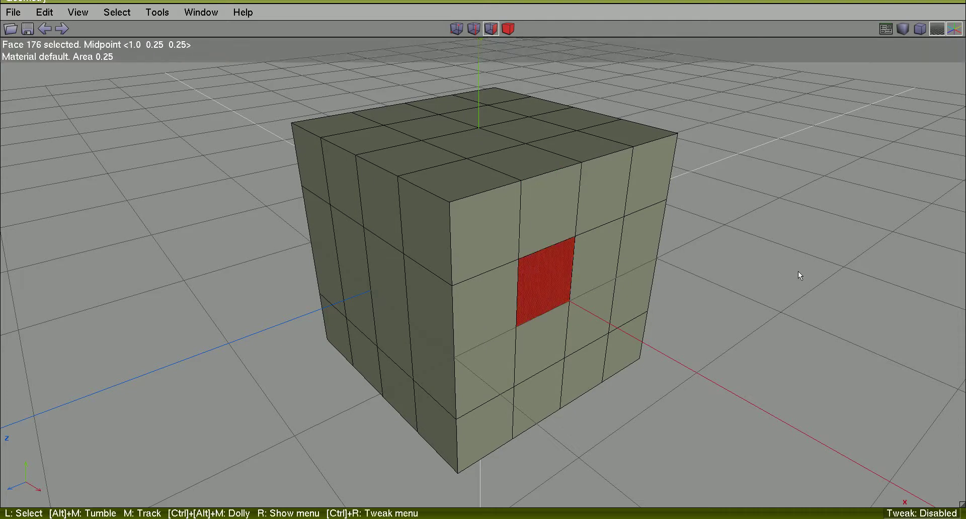
pyautogui.rightClick(835, 160)
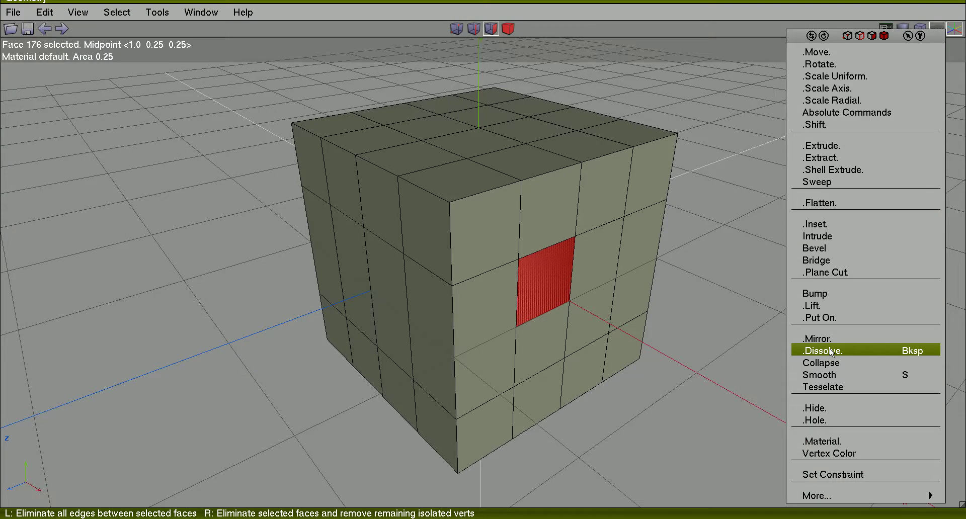
pyautogui.click(829, 349)
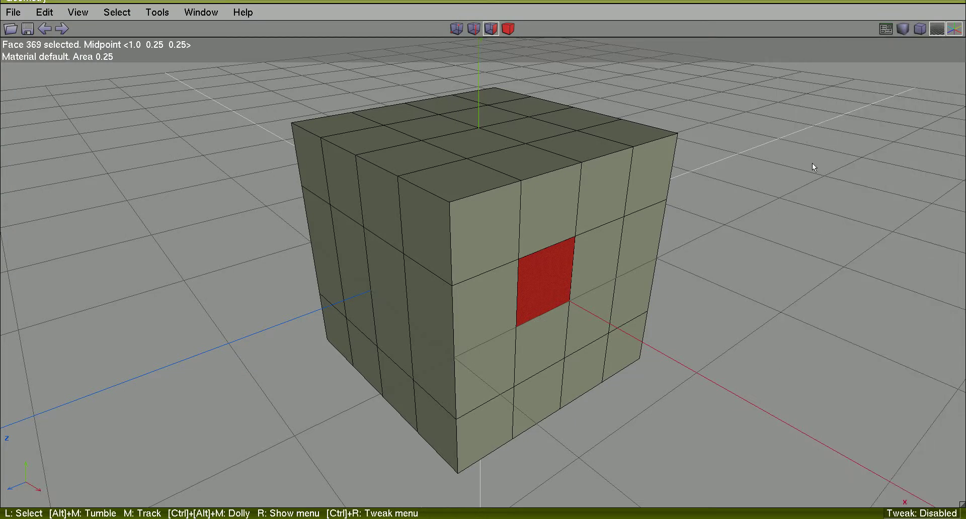
pyautogui.rightClick(812, 164)
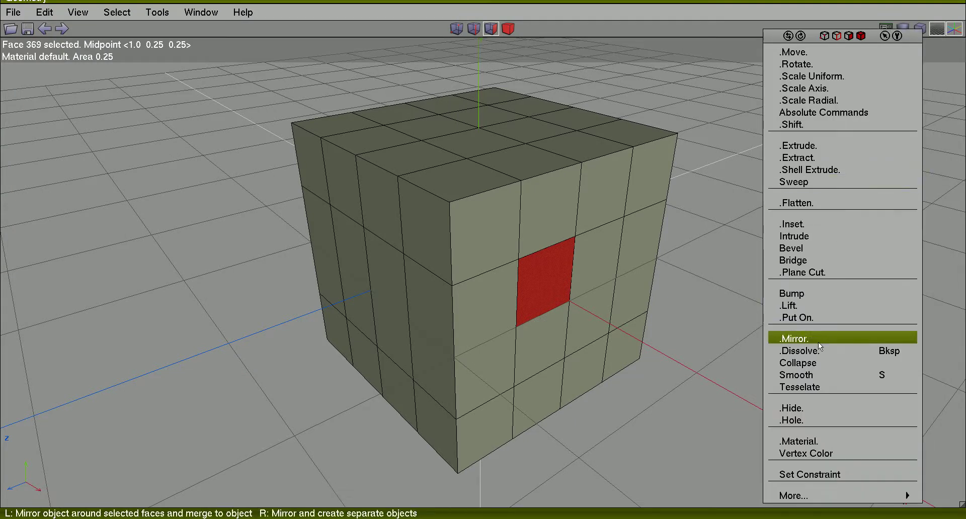
pyautogui.click(817, 364)
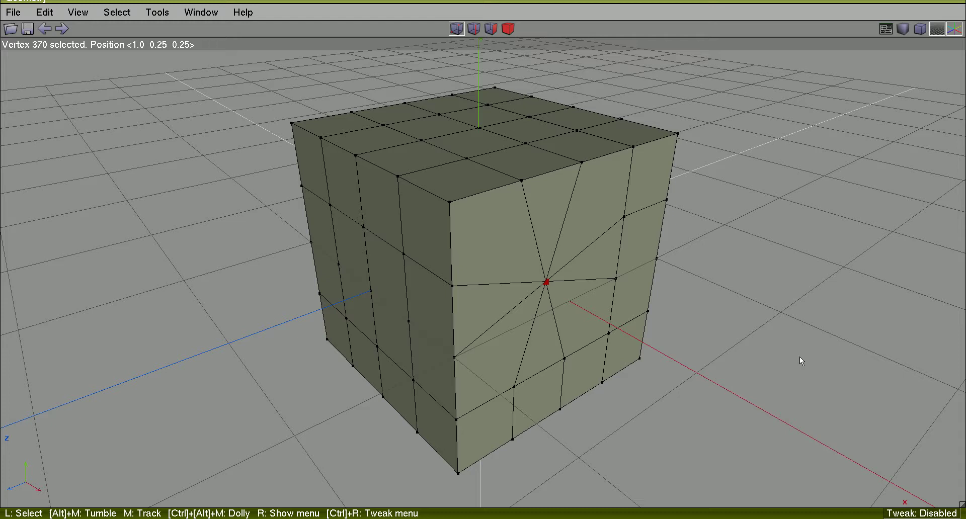
pyautogui.hotkey('ctrl', 'z')
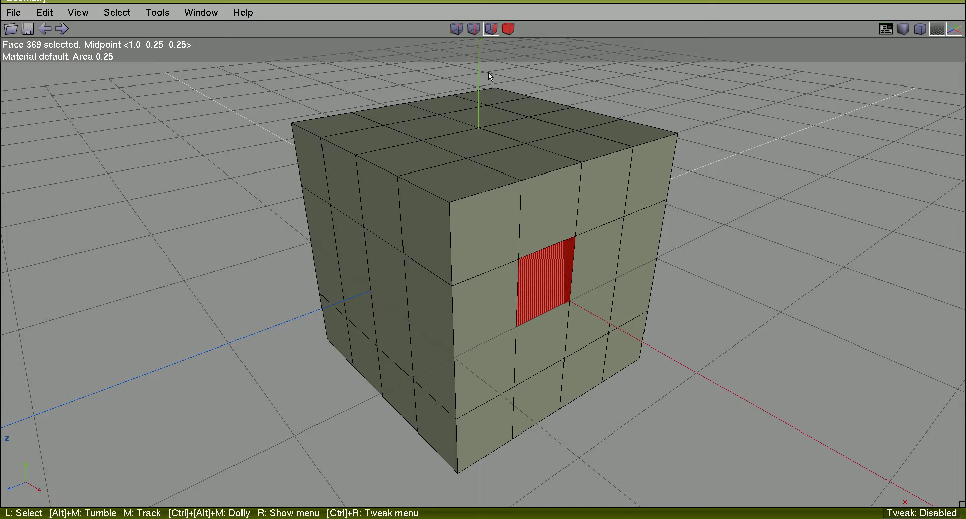
# - Select a short vertical edge on the front face, dissolve it, then undo
pyautogui.press('space')
pyautogui.click(473, 29)
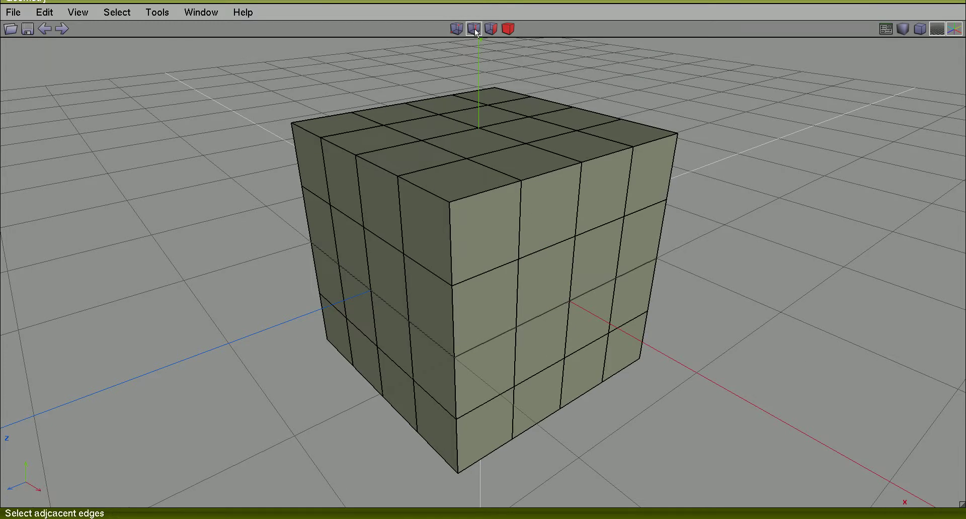
pyautogui.click(575, 283)
pyautogui.rightClick(783, 177)
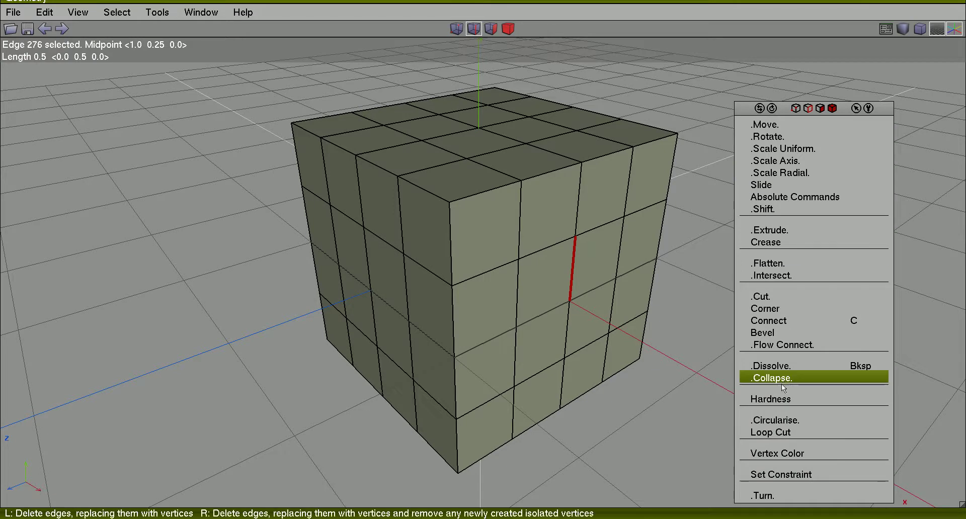
pyautogui.click(785, 369)
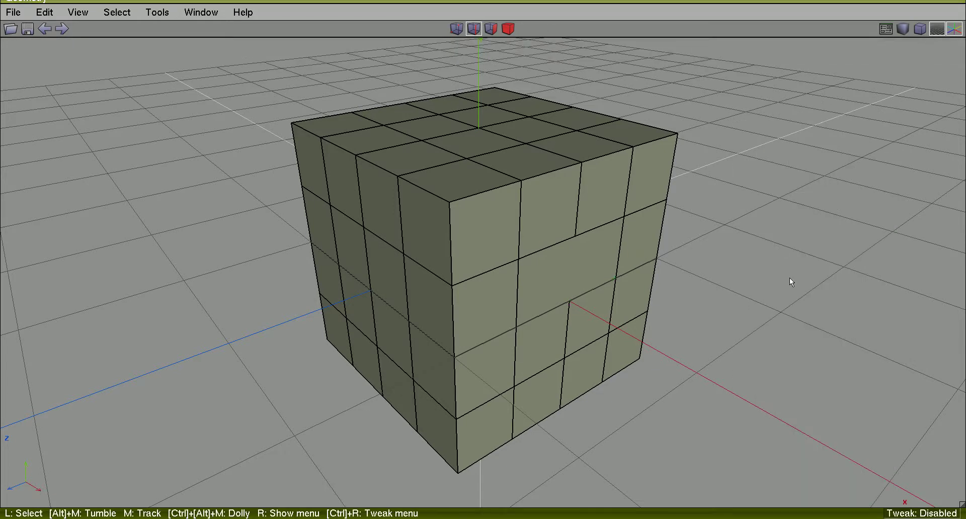
pyautogui.hotkey('ctrl', 'z')
# - Collapse the same edge into a single vertex, then undo the collapse
pyautogui.rightClick(789, 281)
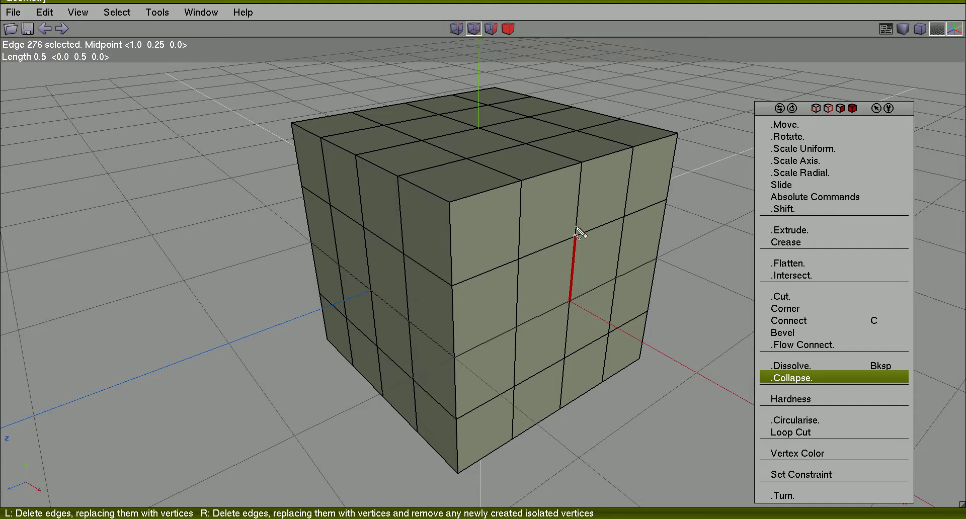
pyautogui.moveTo(578, 233); pyautogui.dragTo(573, 245)
pyautogui.moveTo(574, 299); pyautogui.dragTo(576, 302)
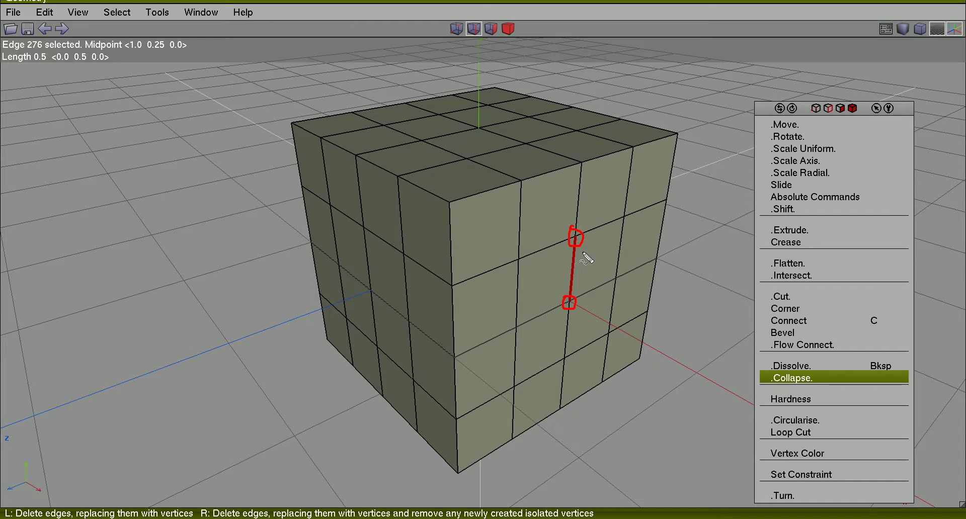
pyautogui.moveTo(582, 250)
pyautogui.mouseDown()
pyautogui.moveTo(582, 284)
pyautogui.moveTo(590, 263)
pyautogui.mouseUp()
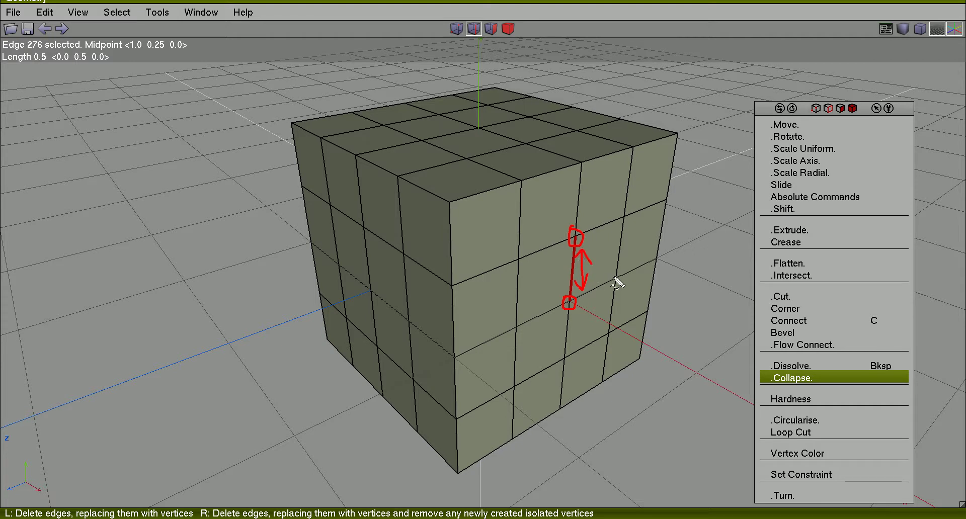
pyautogui.click(796, 381)
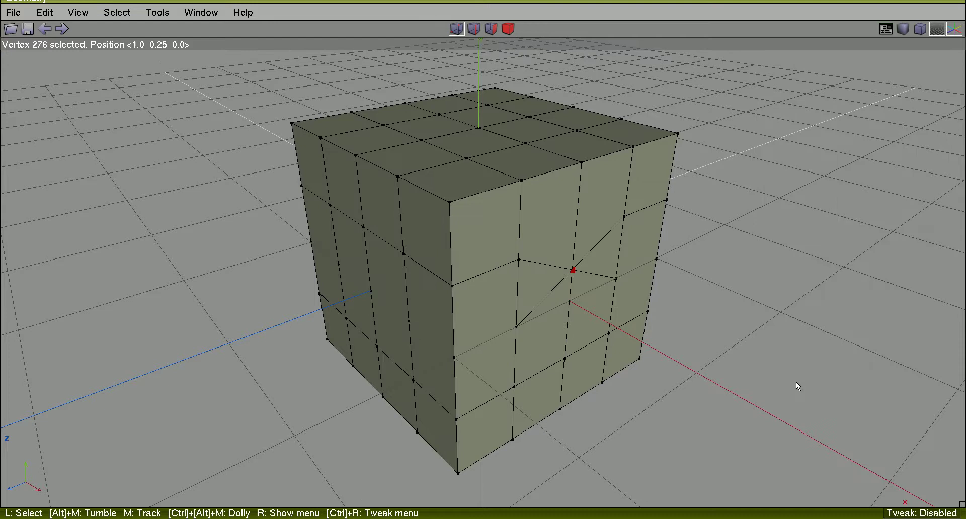
pyautogui.hotkey('ctrl', 'z')
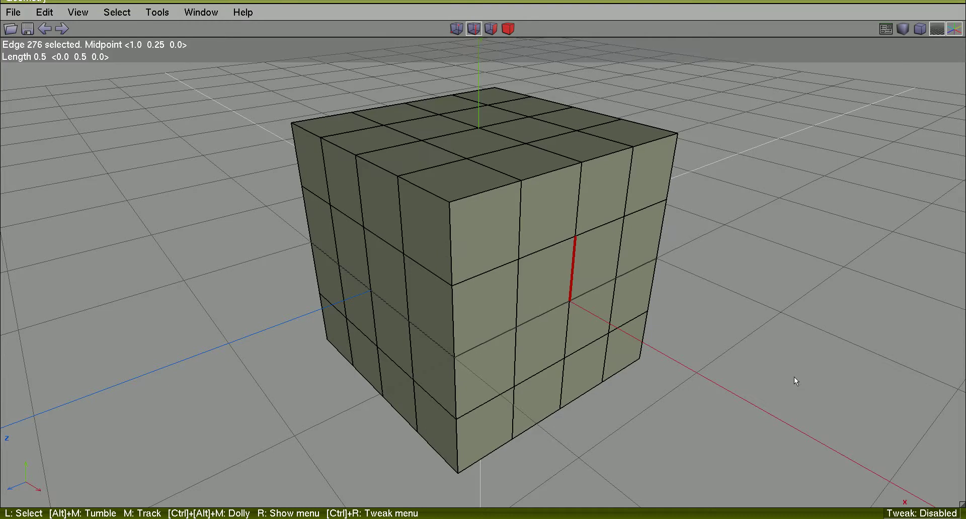
# - Collapse the inner side-face vertex, merging its four squares into a diamond face
pyautogui.press('space')
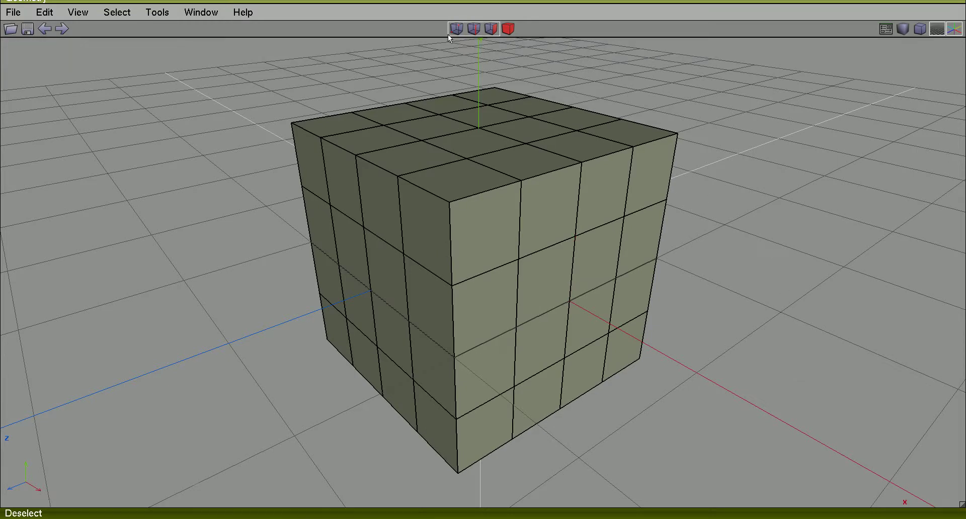
pyautogui.click(454, 30)
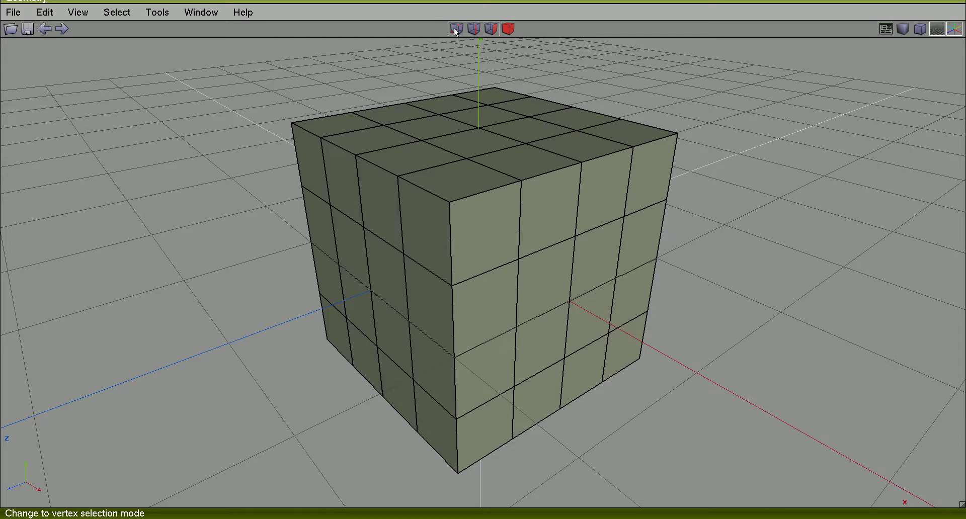
pyautogui.click(580, 240)
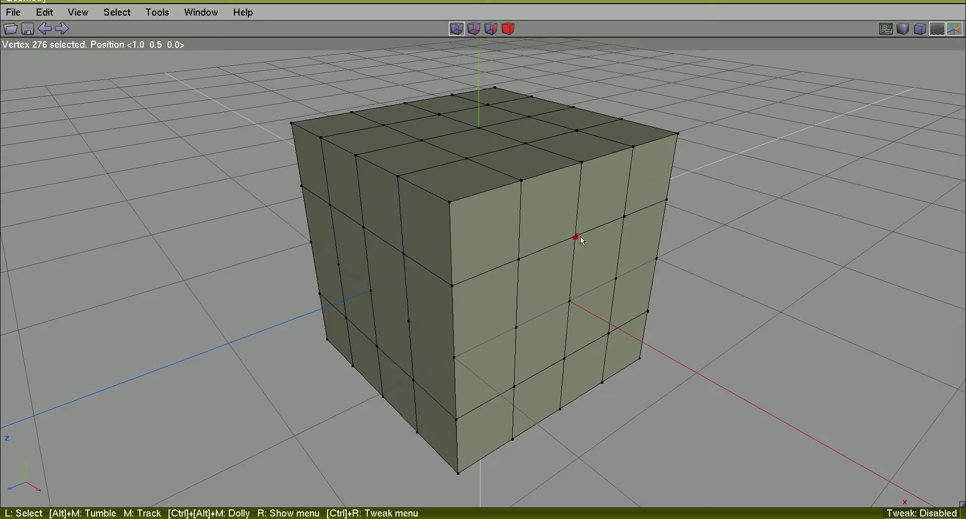
pyautogui.rightClick(752, 251)
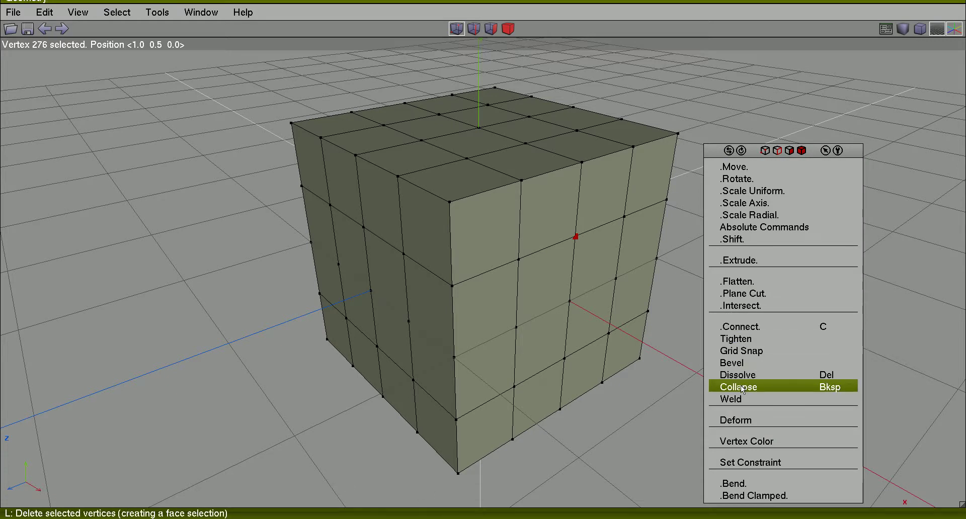
pyautogui.click(741, 386)
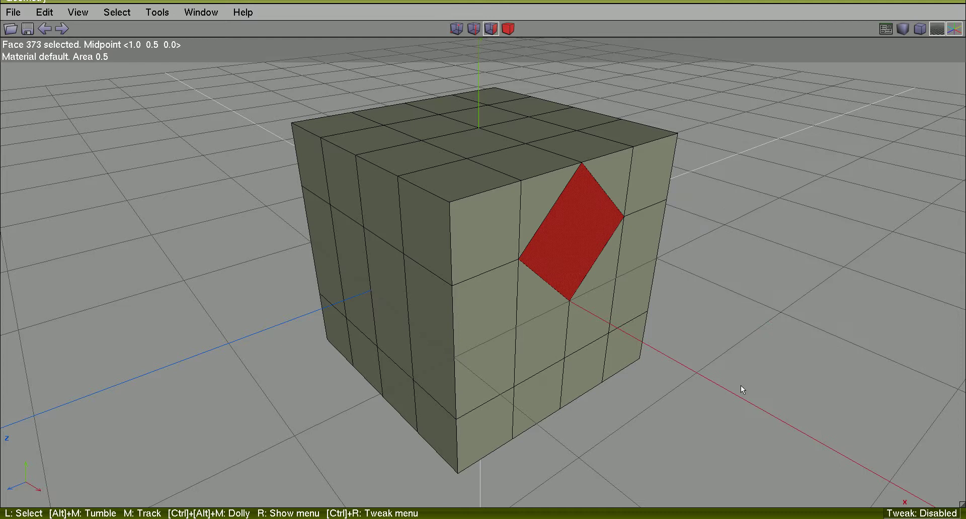
# - Undo the collapse, try Dissolve on the vertex, undo again and deselect
pyautogui.hotkey('ctrl', 'z')
pyautogui.rightClick(775, 248)
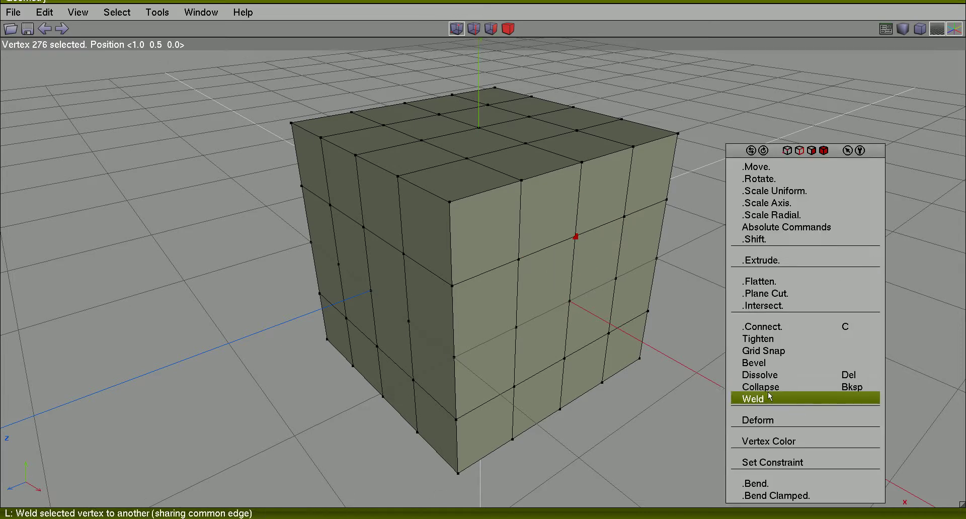
pyautogui.click(772, 376)
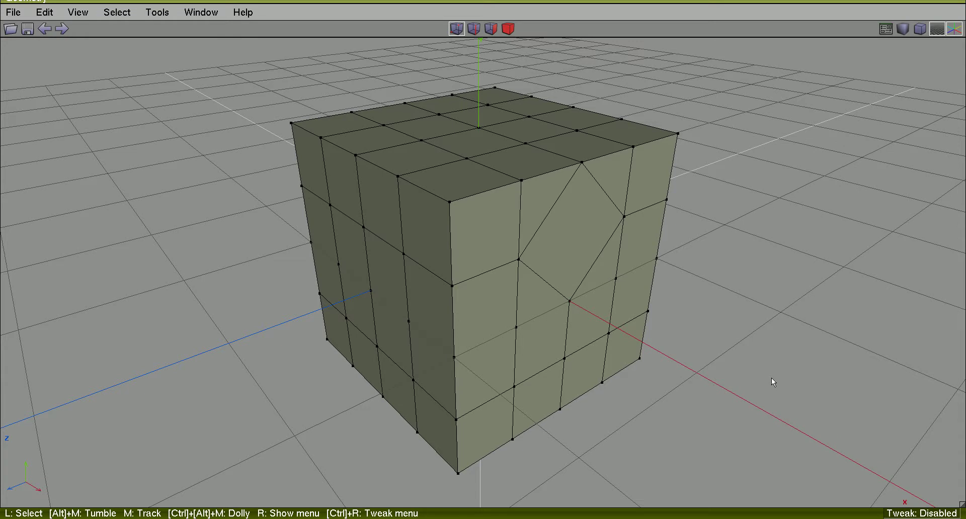
pyautogui.hotkey('ctrl', 'z')
pyautogui.click(783, 337)
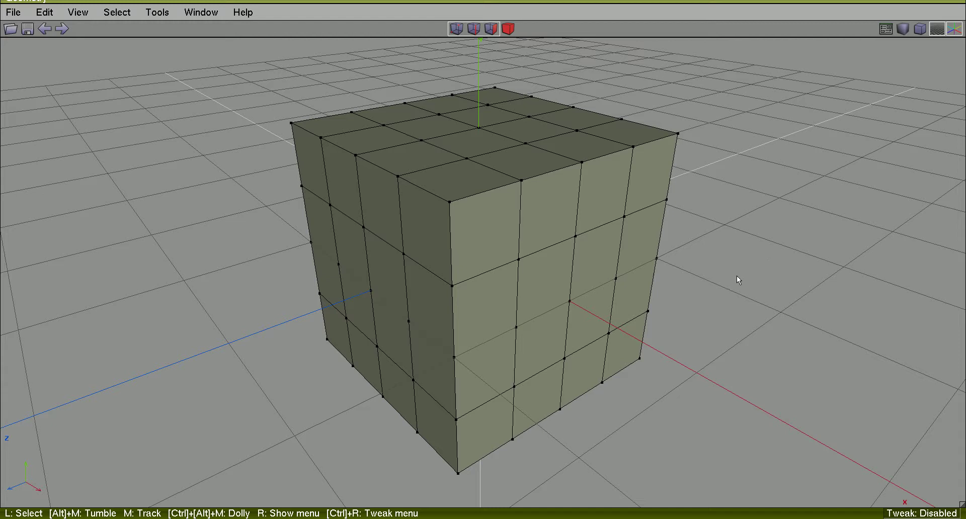
# - In face mode, box-select the faces down the cube's corner column from a top view
pyautogui.click(491, 30)
pyautogui.keyDown('alt'); pyautogui.moveTo(751, 135); pyautogui.dragTo(750, 282, button='middle'); pyautogui.keyUp('alt')
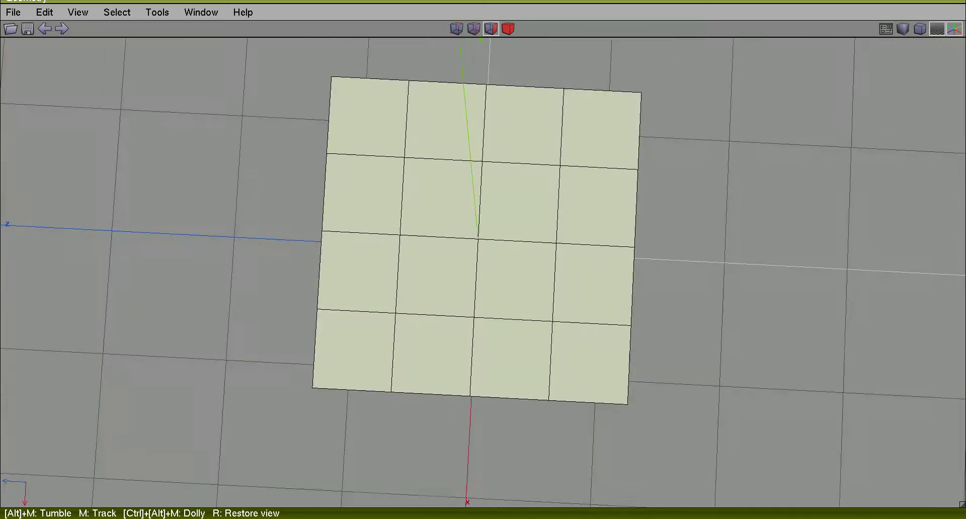
pyautogui.keyDown('alt'); pyautogui.moveTo(750, 282); pyautogui.dragTo(478, 421, button='middle'); pyautogui.keyUp('alt')
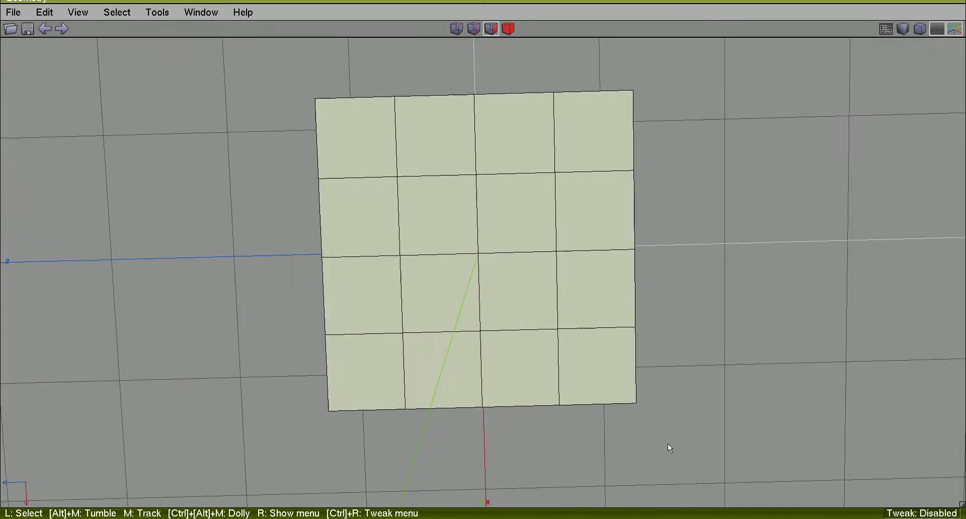
pyautogui.click(662, 432)
pyautogui.moveTo(612, 366); pyautogui.dragTo(610, 364)
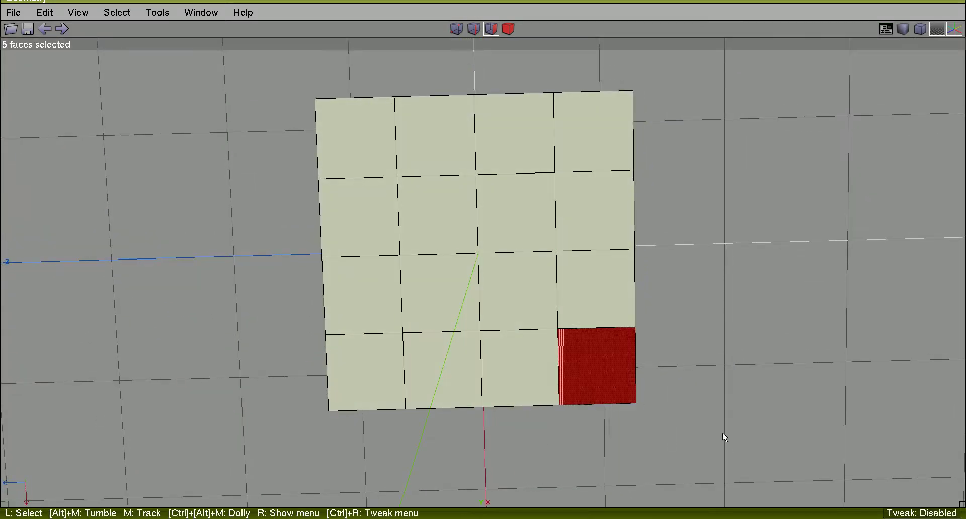
pyautogui.moveTo(722, 433)
pyautogui.keyDown('alt'); pyautogui.mouseDown(button='middle')
pyautogui.moveTo(723, 498)
pyautogui.moveTo(702, 471)
pyautogui.mouseUp(button='middle'); pyautogui.keyUp('alt')
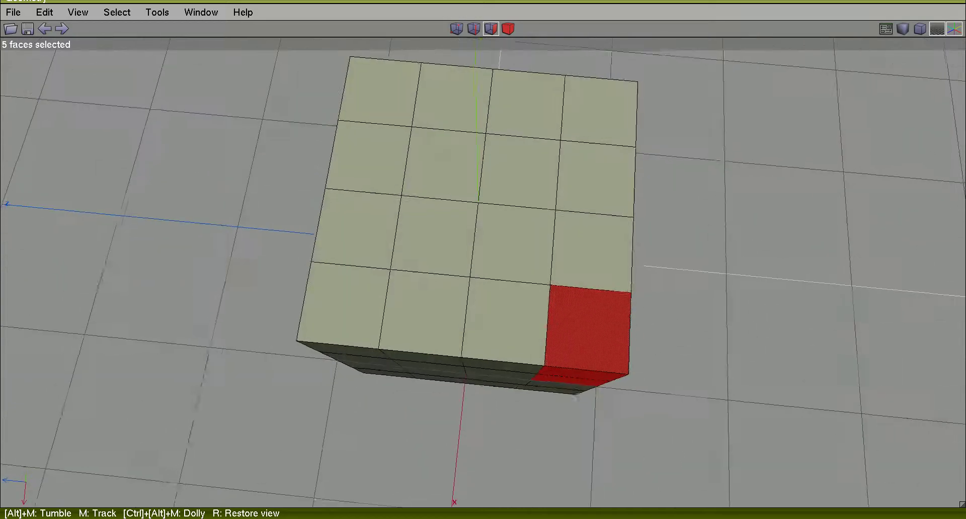
pyautogui.moveTo(702, 471); pyautogui.dragTo(590, 359)
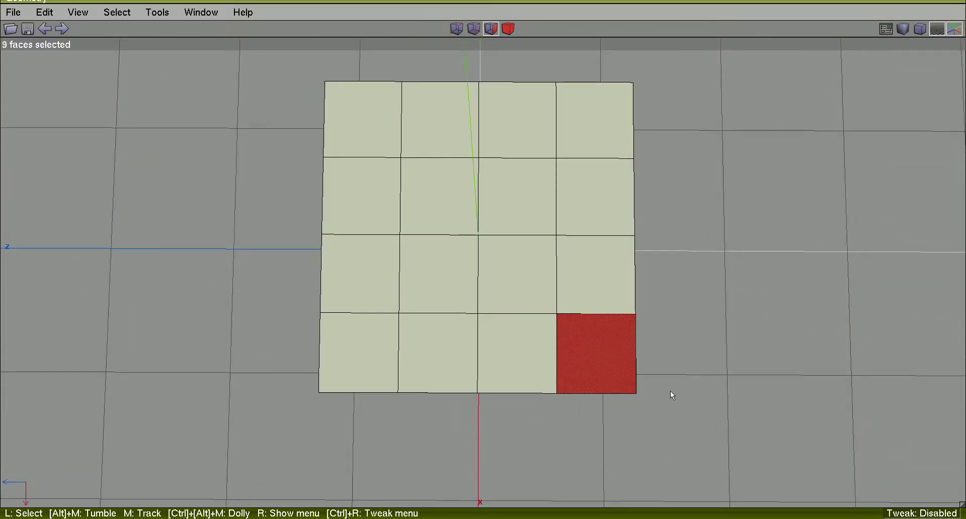
# - Add the bottom corner face and dissolve the selection into one slanted face
pyautogui.moveTo(670, 390)
pyautogui.keyDown('alt'); pyautogui.mouseDown(button='middle')
pyautogui.moveTo(670, 468)
pyautogui.moveTo(432, 332)
pyautogui.mouseUp(button='middle'); pyautogui.keyUp('alt')
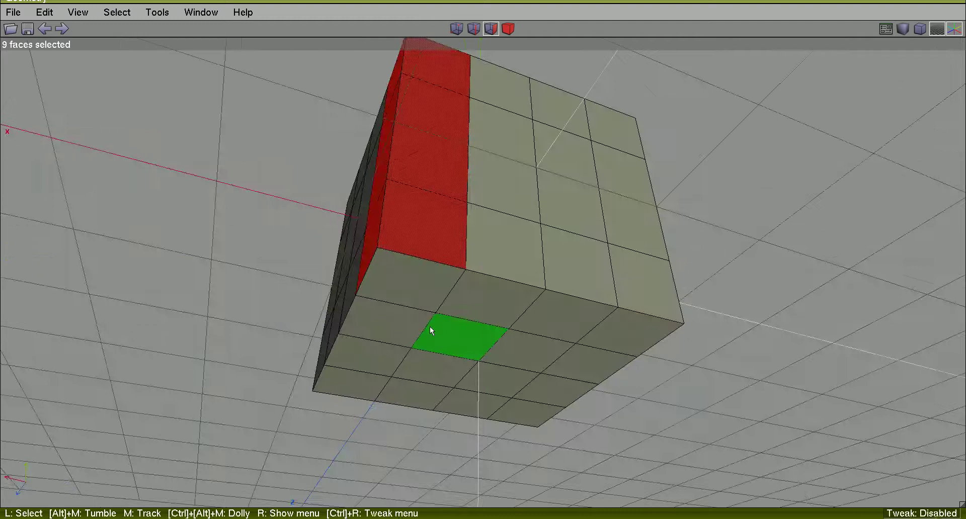
pyautogui.click(448, 297)
pyautogui.moveTo(448, 297)
pyautogui.keyDown('alt'); pyautogui.mouseDown(button='middle')
pyautogui.moveTo(759, 233)
pyautogui.moveTo(759, 222)
pyautogui.mouseUp(button='middle'); pyautogui.keyUp('alt')
pyautogui.rightClick(762, 221)
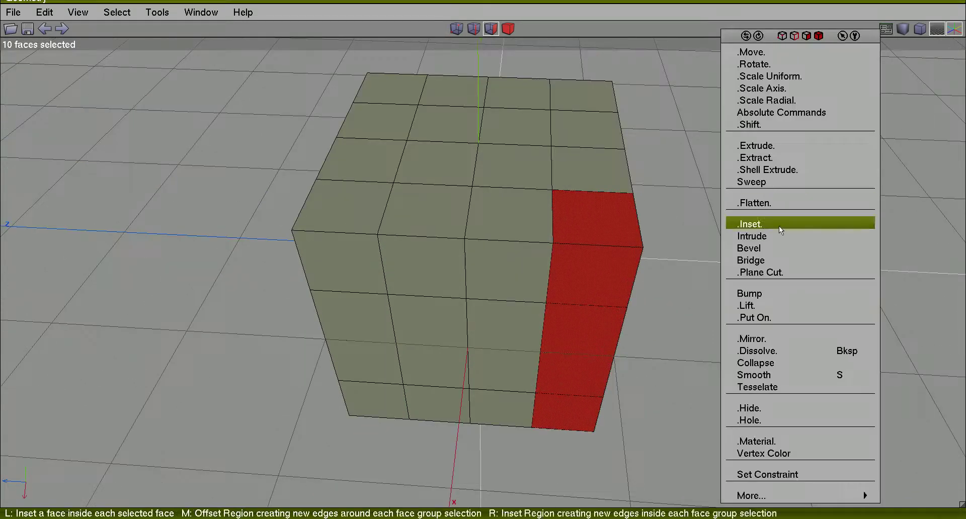
pyautogui.click(780, 352)
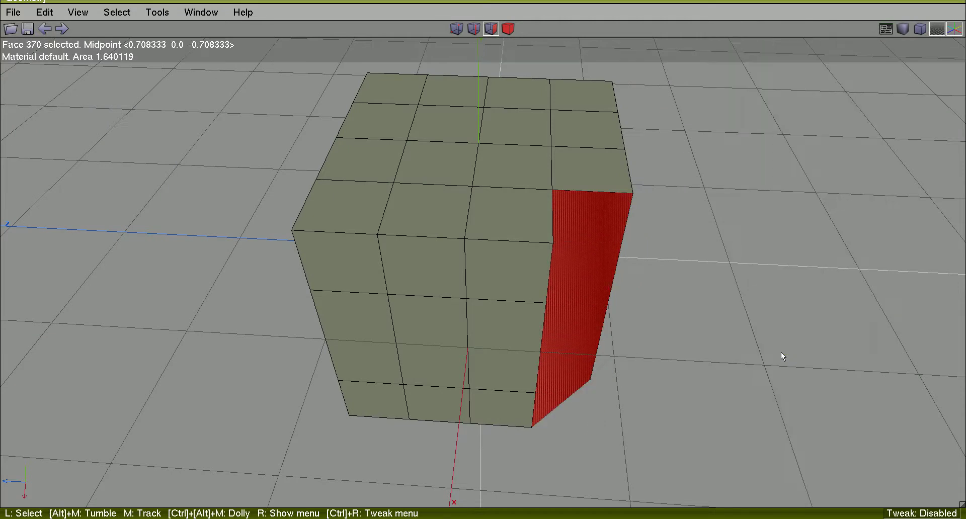
pyautogui.moveTo(784, 343)
pyautogui.keyDown('alt'); pyautogui.mouseDown(button='middle')
pyautogui.moveTo(679, 282)
pyautogui.moveTo(553, 241)
pyautogui.moveTo(553, 302)
pyautogui.moveTo(453, 301)
pyautogui.moveTo(781, 346)
pyautogui.mouseUp(button='middle'); pyautogui.keyUp('alt')
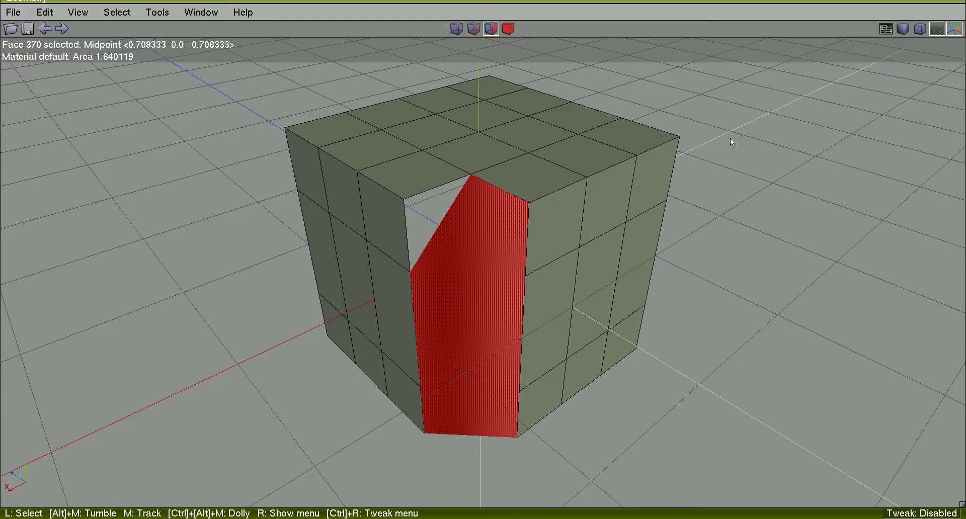
# - Undo the merge and box-select the top-right corner column of faces from above
pyautogui.hotkey('ctrl', 'z')
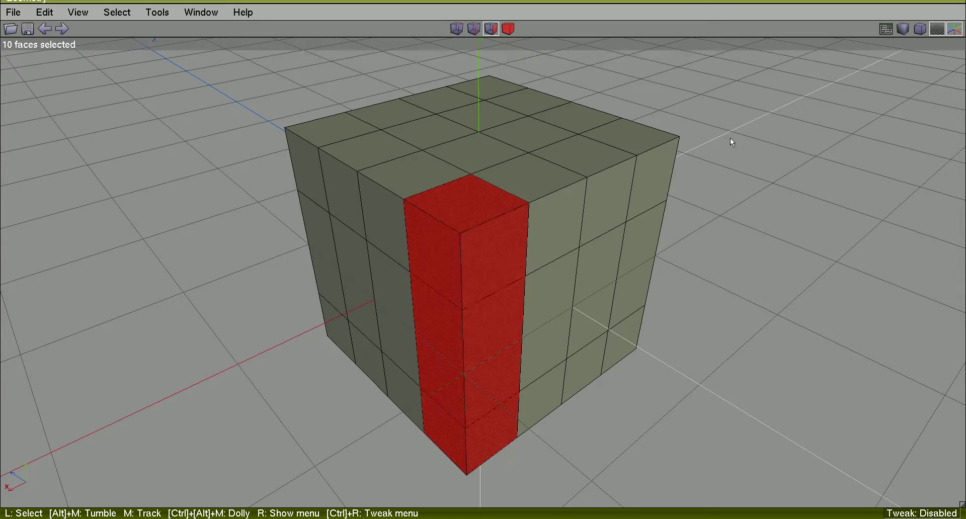
pyautogui.press('space')
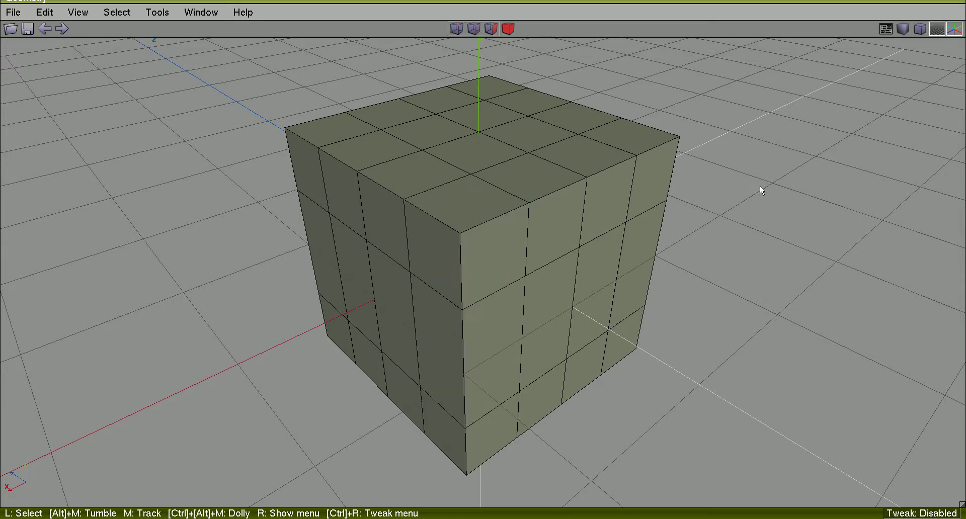
pyautogui.moveTo(752, 185)
pyautogui.keyDown('alt'); pyautogui.mouseDown(button='middle')
pyautogui.moveTo(754, 312)
pyautogui.moveTo(736, 146)
pyautogui.mouseUp(button='middle'); pyautogui.keyUp('alt')
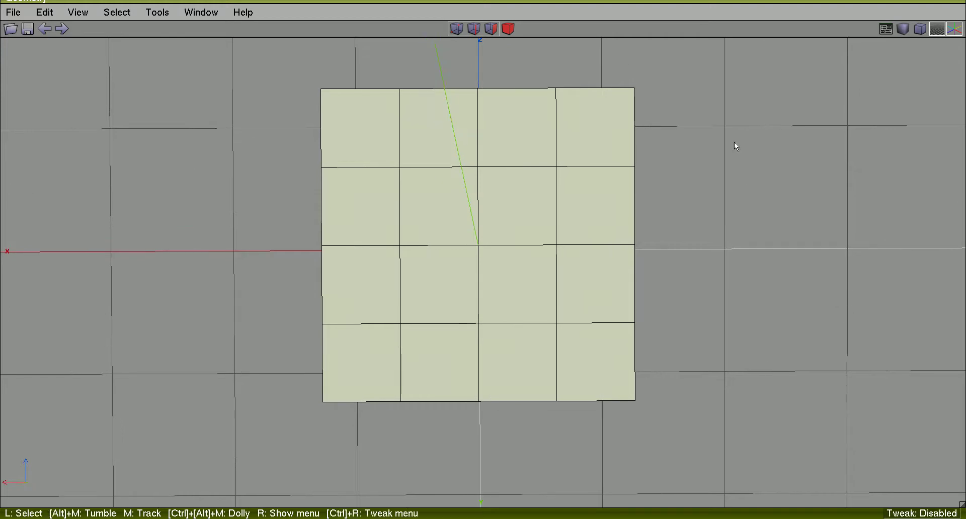
pyautogui.click(490, 30)
pyautogui.moveTo(676, 62); pyautogui.dragTo(583, 147)
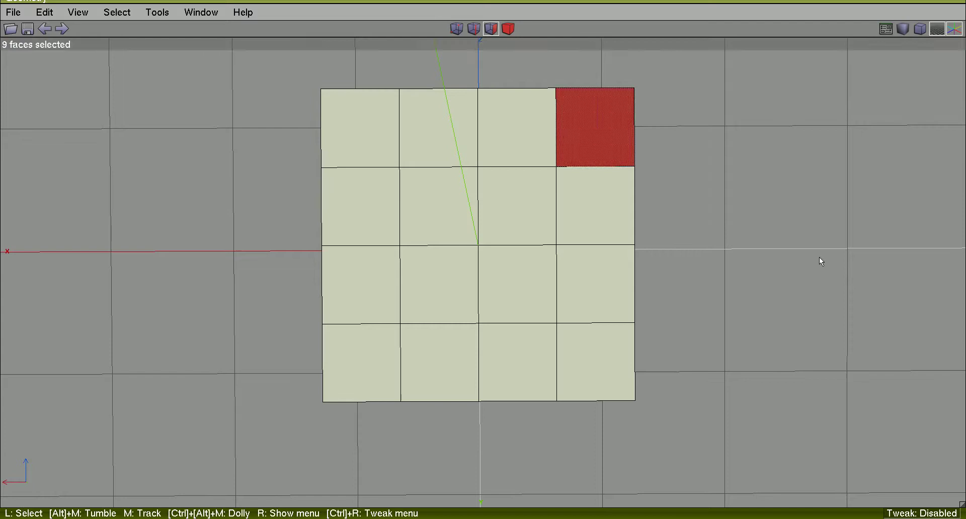
# - Add the bottom corner face and dissolve all ten faces into one curved face
pyautogui.keyDown('alt'); pyautogui.moveTo(818, 260); pyautogui.dragTo(774, 326, button='middle'); pyautogui.keyUp('alt')
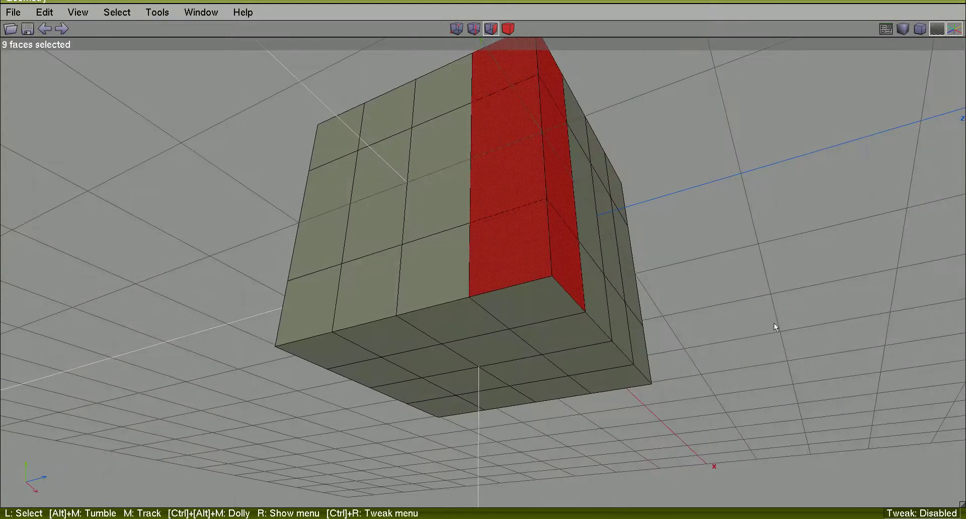
pyautogui.click(530, 317)
pyautogui.moveTo(530, 317)
pyautogui.keyDown('alt'); pyautogui.mouseDown(button='middle')
pyautogui.moveTo(530, 241)
pyautogui.moveTo(777, 186)
pyautogui.mouseUp(button='middle'); pyautogui.keyUp('alt')
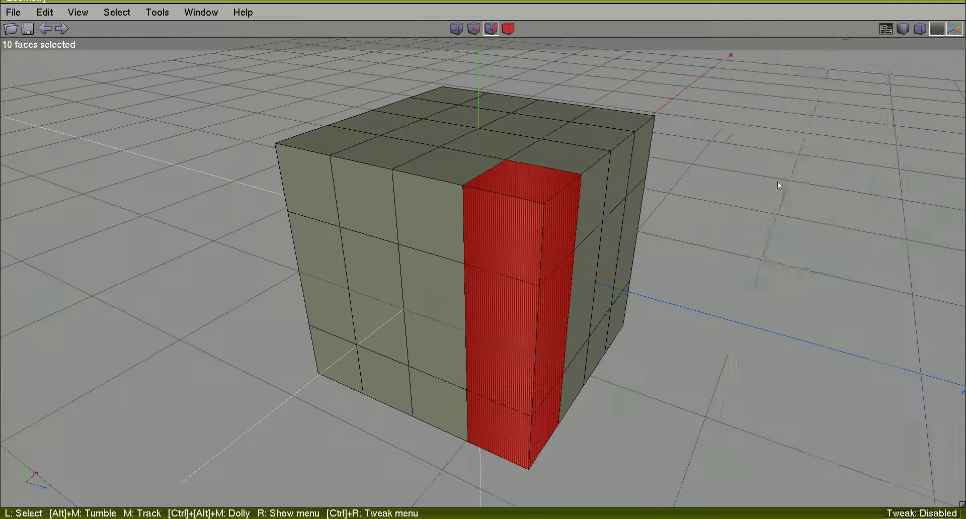
pyautogui.rightClick(777, 186)
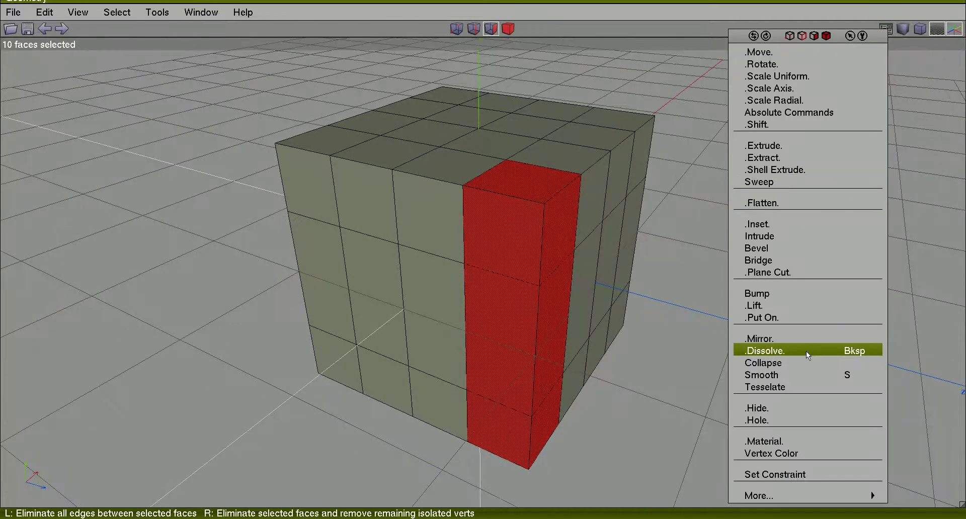
pyautogui.click(806, 351)
# - In vertex mode, narrow the selection to one top corner vertex and one bottom vertex
pyautogui.moveTo(748, 306)
pyautogui.keyDown('alt'); pyautogui.mouseDown(button='middle')
pyautogui.moveTo(704, 282)
pyautogui.moveTo(741, 307)
pyautogui.mouseUp(button='middle'); pyautogui.keyUp('alt')
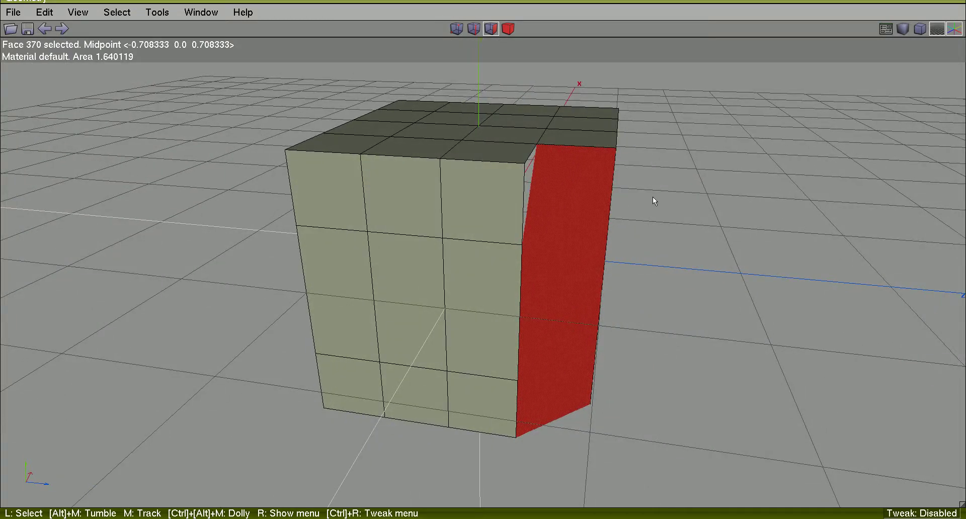
pyautogui.click(456, 29)
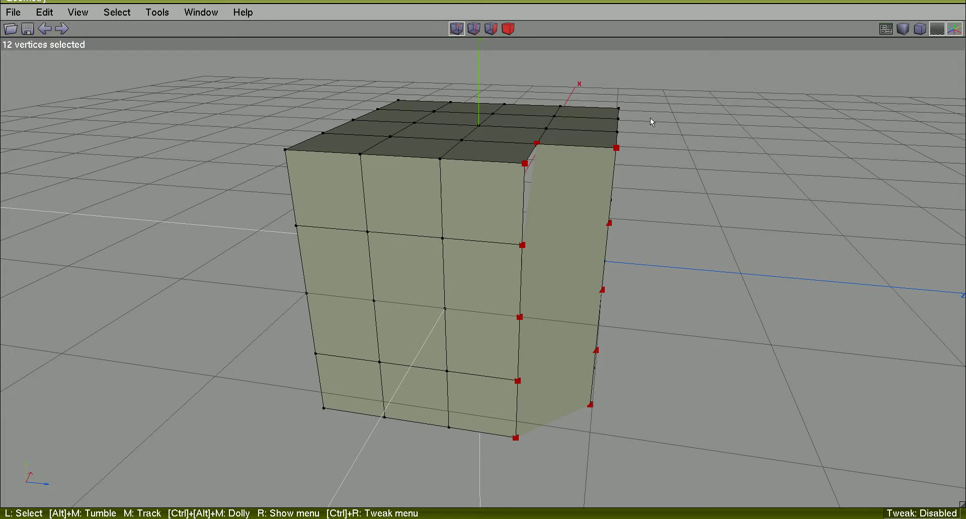
pyautogui.keyDown('ctrl'); pyautogui.moveTo(650, 117); pyautogui.dragTo(577, 430); pyautogui.keyUp('ctrl')
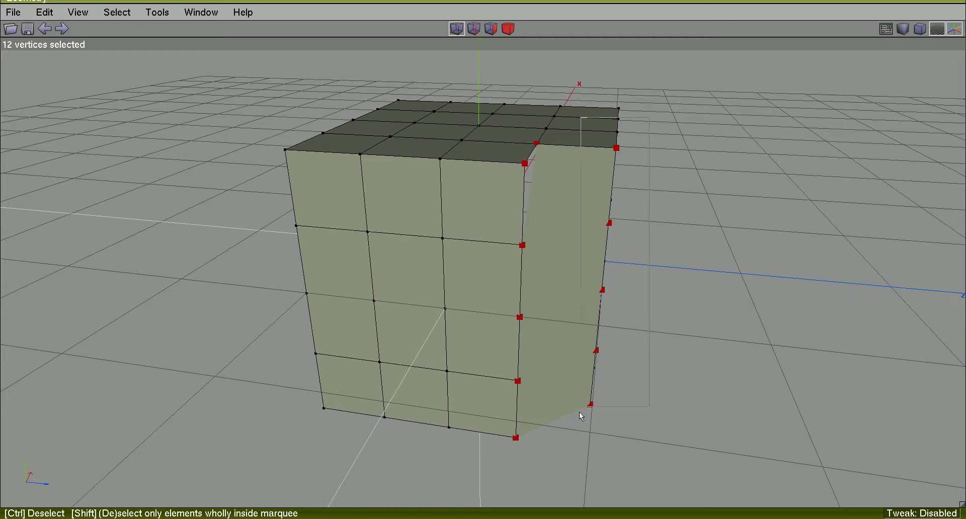
pyautogui.moveTo(511, 486); pyautogui.dragTo(534, 472)
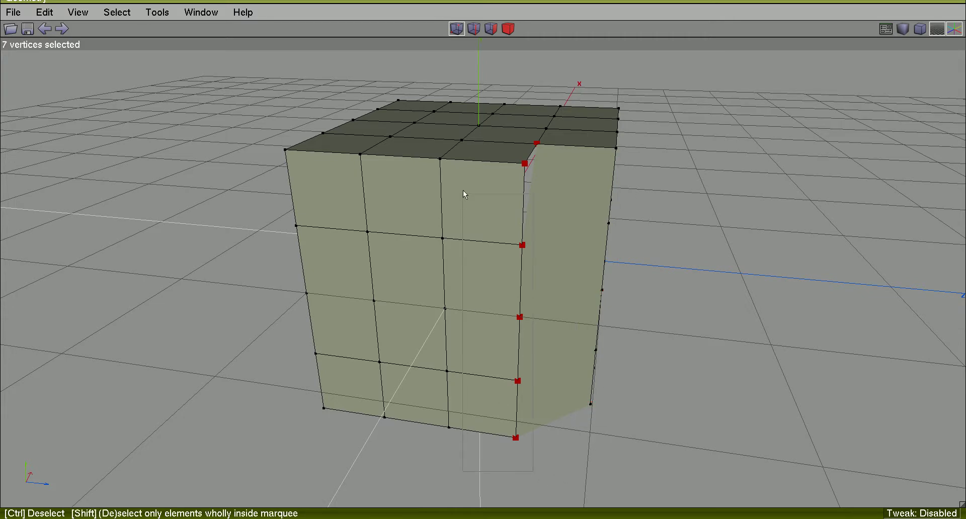
pyautogui.moveTo(463, 191); pyautogui.dragTo(460, 147)
pyautogui.keyDown('alt'); pyautogui.moveTo(704, 246); pyautogui.dragTo(707, 260, button='middle'); pyautogui.keyUp('alt')
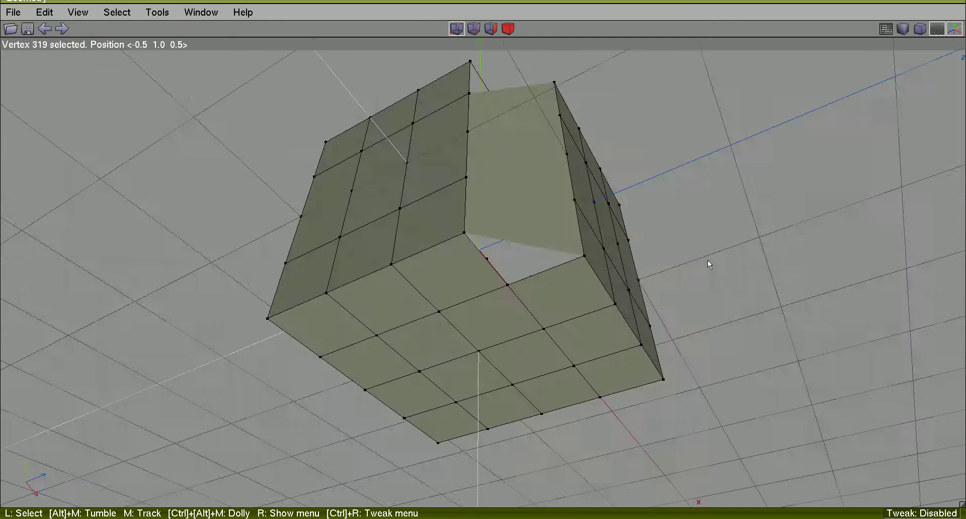
pyautogui.click(534, 316)
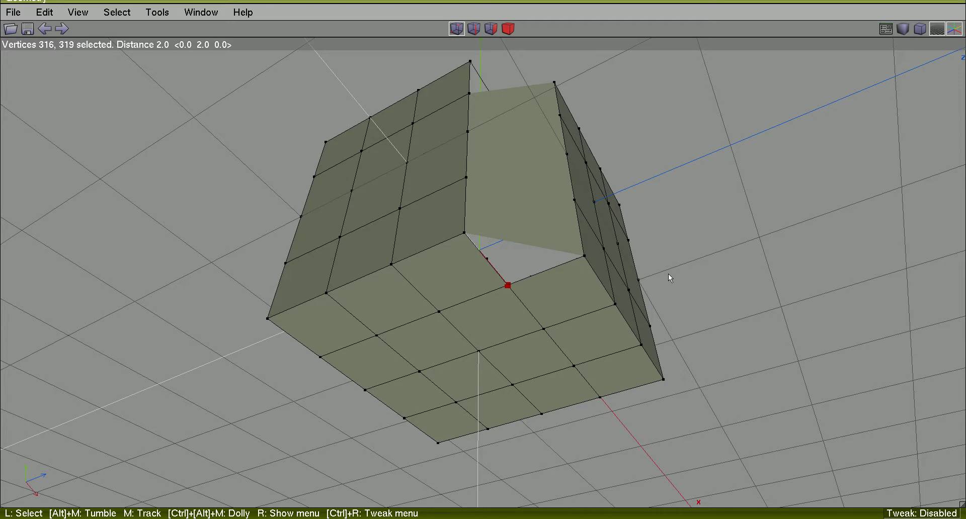
# - Connect the two vertices with a new edge, splitting the merged corner face
pyautogui.keyDown('alt'); pyautogui.moveTo(534, 288); pyautogui.dragTo(619, 149, button='middle'); pyautogui.keyUp('alt')
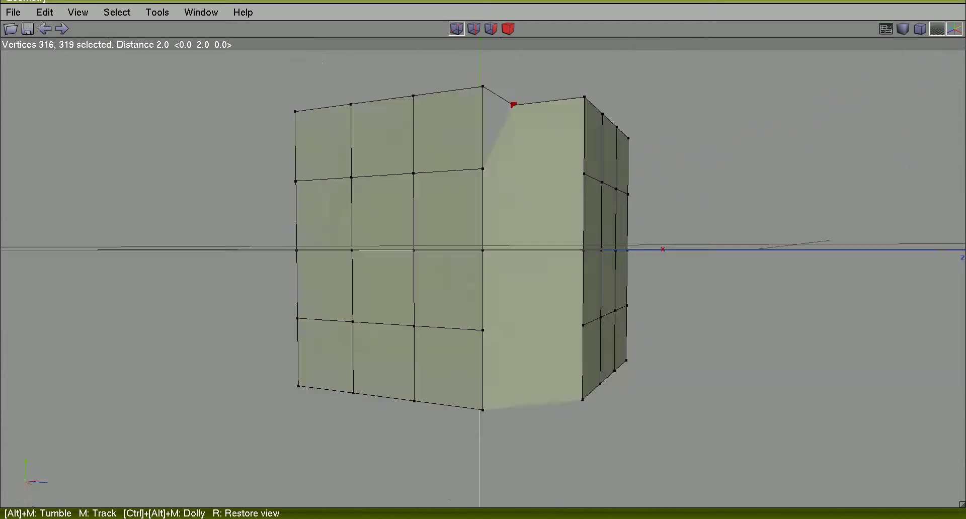
pyautogui.rightClick(831, 184)
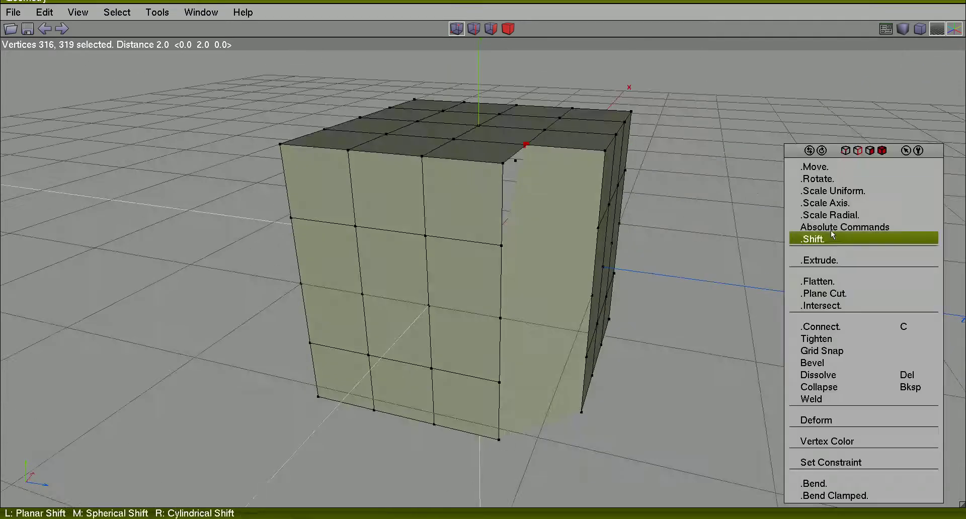
pyautogui.click(831, 328)
pyautogui.keyDown('alt'); pyautogui.moveTo(783, 282); pyautogui.dragTo(774, 268, button='middle'); pyautogui.keyUp('alt')
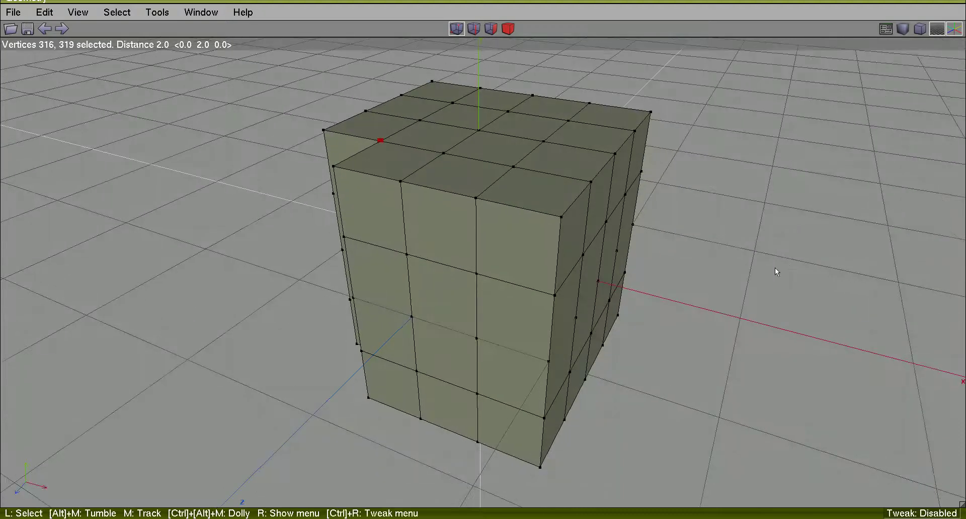
# - In face mode, select the top, right, front and lower-right faces at the notch corner
pyautogui.press('3')
pyautogui.click(541, 192)
pyautogui.click(572, 228)
pyautogui.click(518, 242)
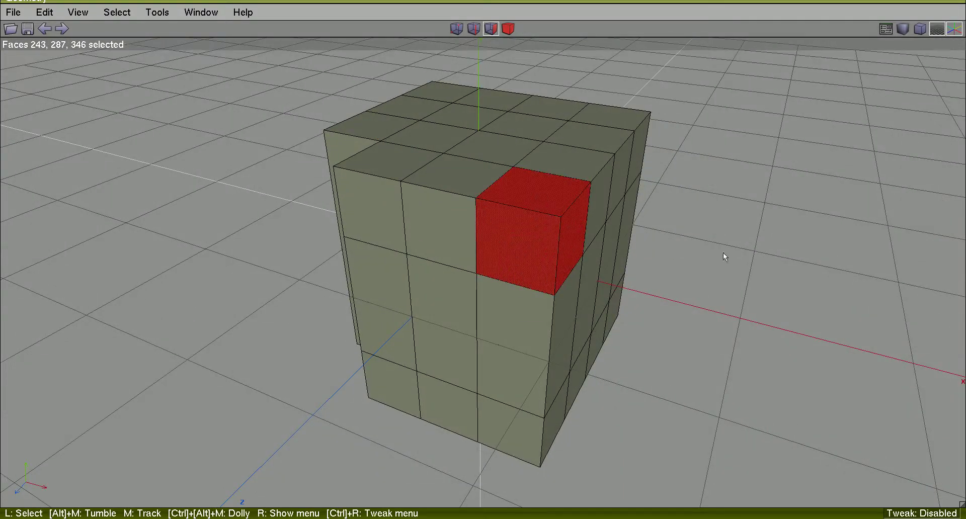
pyautogui.rightClick(794, 162)
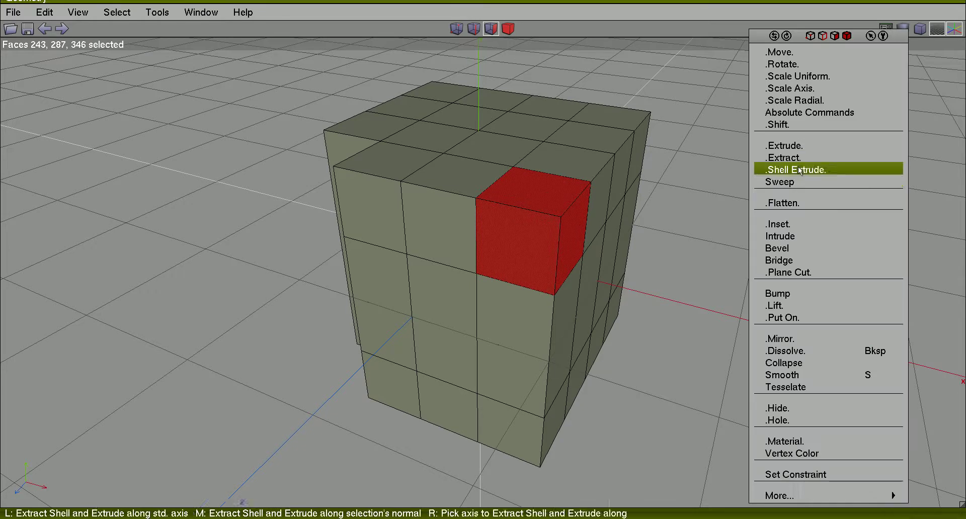
pyautogui.click(571, 281)
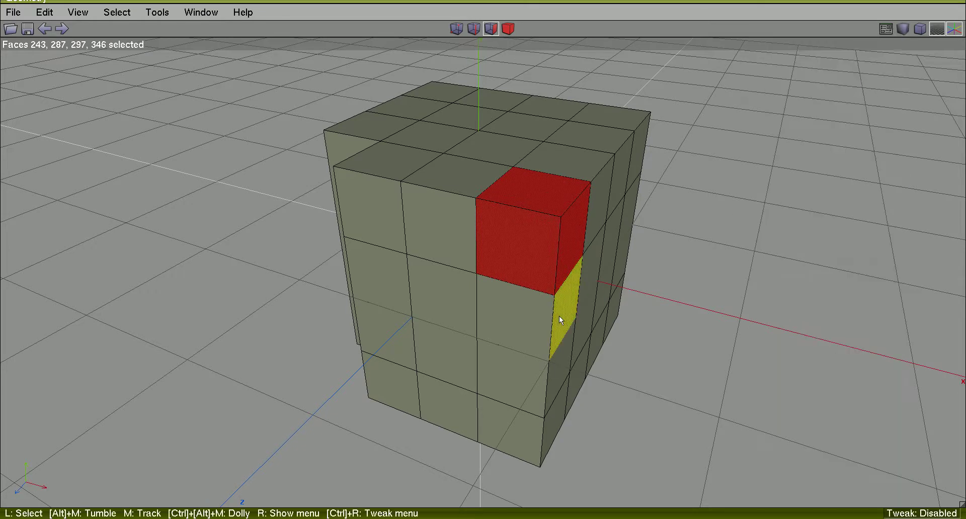
# - Add the remaining faces down and under the corner column, then dissolve all ten
pyautogui.click(532, 336)
pyautogui.click(550, 375)
pyautogui.click(515, 446)
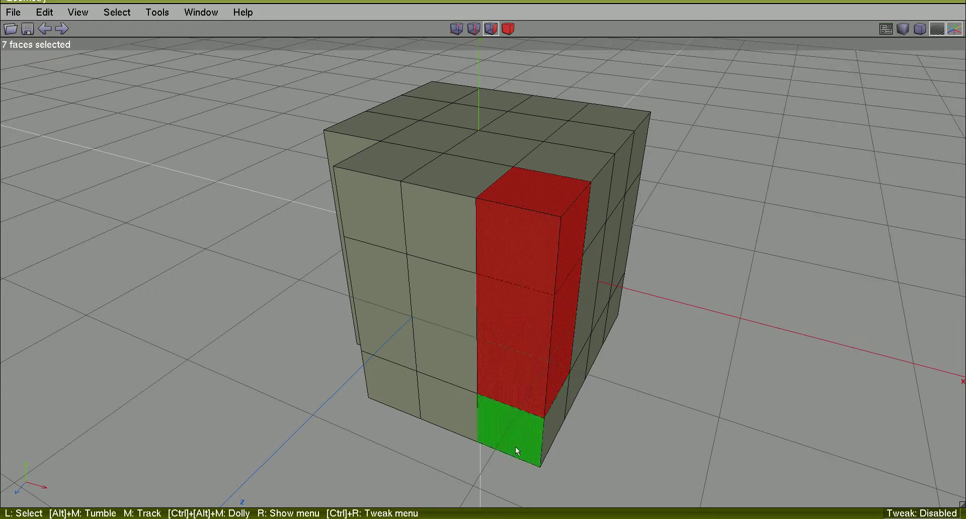
pyautogui.click(552, 436)
pyautogui.moveTo(551, 436)
pyautogui.keyDown('alt'); pyautogui.mouseDown(button='middle')
pyautogui.moveTo(589, 216)
pyautogui.moveTo(583, 382)
pyautogui.mouseUp(button='middle'); pyautogui.keyUp('alt')
pyautogui.click(589, 216)
pyautogui.rightClick(734, 145)
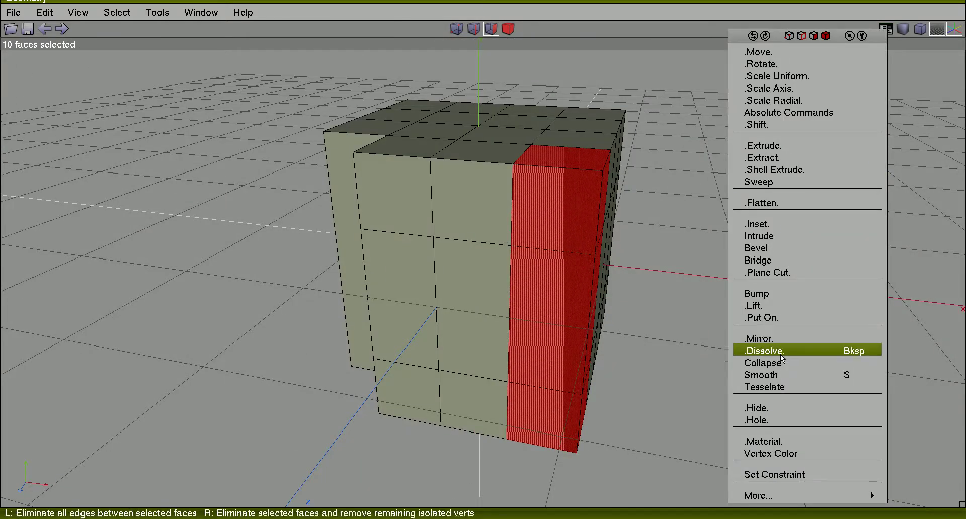
pyautogui.click(780, 354)
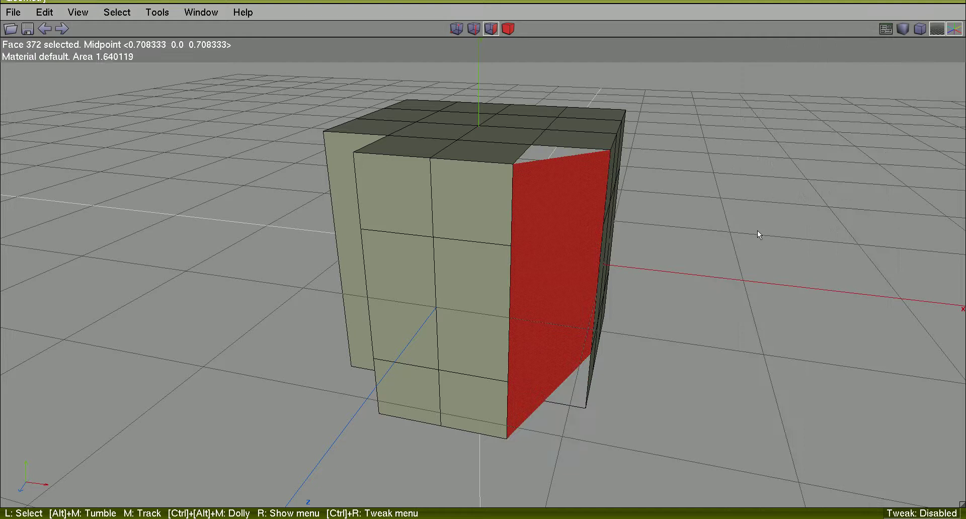
# - In vertex mode, select the top and bottom vertices of the corner notch, then cancel the vertex menu
pyautogui.click(521, 55)
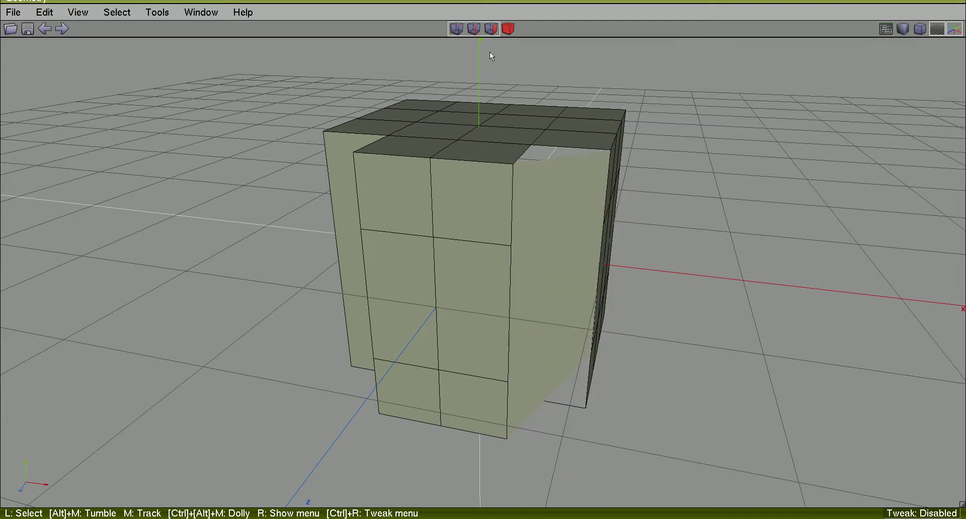
pyautogui.click(455, 29)
pyautogui.click(531, 144)
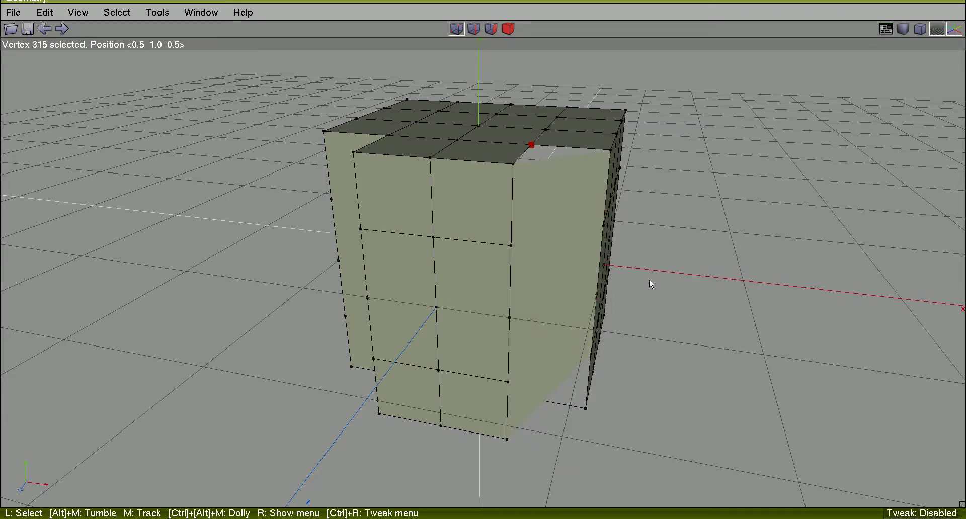
pyautogui.keyDown('alt'); pyautogui.moveTo(648, 279); pyautogui.dragTo(535, 283, button='middle'); pyautogui.keyUp('alt')
pyautogui.click(517, 230)
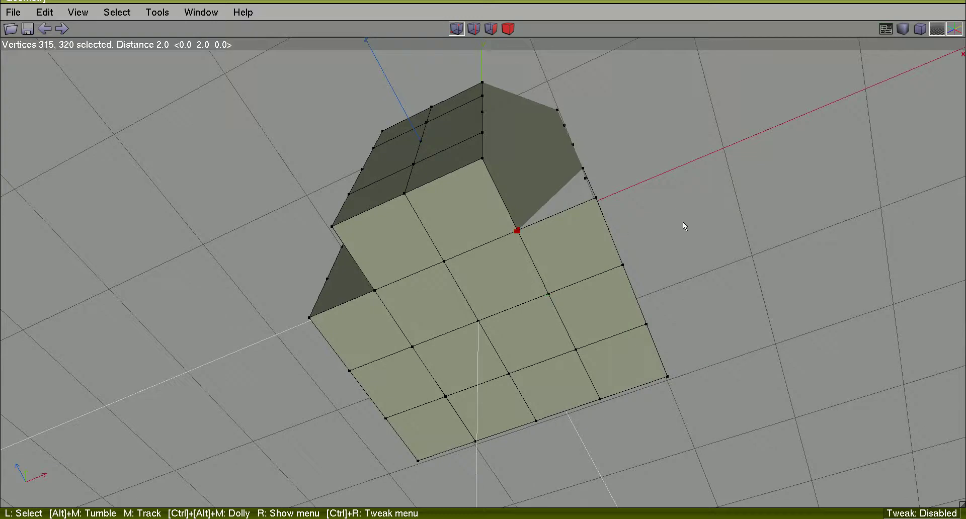
pyautogui.moveTo(682, 222)
pyautogui.keyDown('alt'); pyautogui.mouseDown(button='middle')
pyautogui.moveTo(679, 151)
pyautogui.moveTo(744, 120)
pyautogui.mouseUp(button='middle'); pyautogui.keyUp('alt')
pyautogui.rightClick(743, 119)
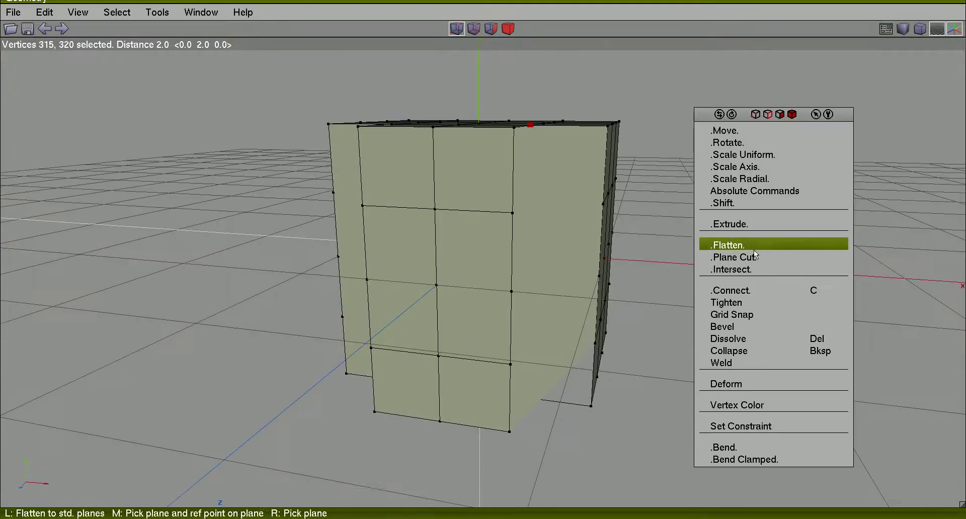
pyautogui.keyDown('alt'); pyautogui.moveTo(754, 291); pyautogui.dragTo(765, 251, button='middle'); pyautogui.keyUp('alt')
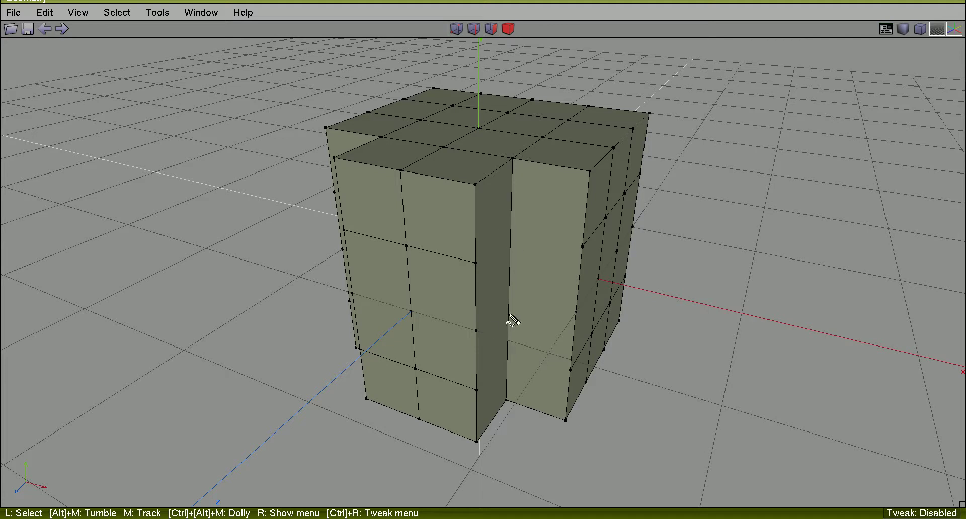
# - Draw four red guide strokes across the side face and recess to plan new cuts
pyautogui.moveTo(491, 274)
pyautogui.mouseDown()
pyautogui.moveTo(496, 310)
pyautogui.moveTo(537, 297)
pyautogui.moveTo(524, 305)
pyautogui.mouseUp()
pyautogui.moveTo(498, 243)
pyautogui.mouseDown()
pyautogui.moveTo(512, 232)
pyautogui.moveTo(581, 246)
pyautogui.mouseUp()
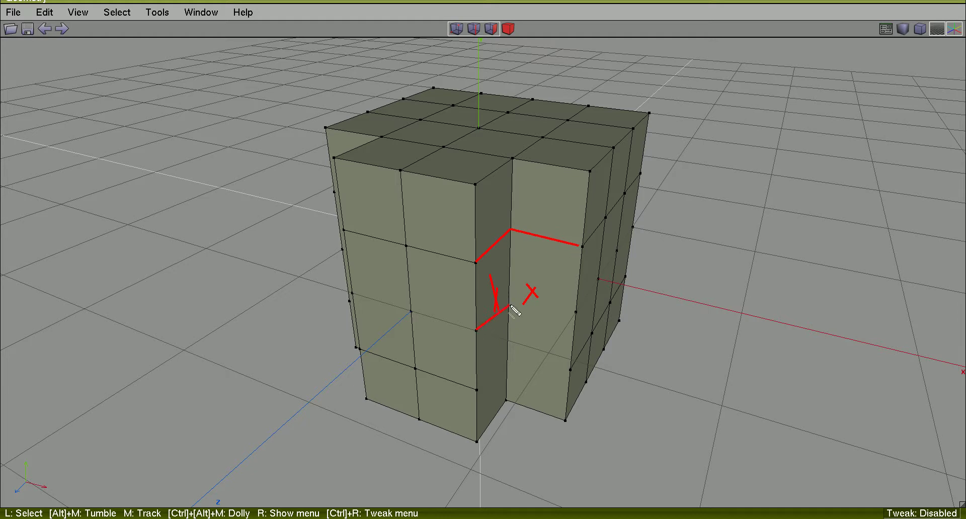
pyautogui.moveTo(510, 306)
pyautogui.mouseDown()
pyautogui.moveTo(511, 294)
pyautogui.moveTo(573, 311)
pyautogui.mouseUp()
pyautogui.moveTo(478, 388)
pyautogui.mouseDown()
pyautogui.moveTo(507, 356)
pyautogui.moveTo(567, 371)
pyautogui.mouseUp()
# - Erase the red sketch marks and undo back to the evenly gridded four-by-four cube
pyautogui.press('Escape')
pyautogui.rightClick(719, 245)
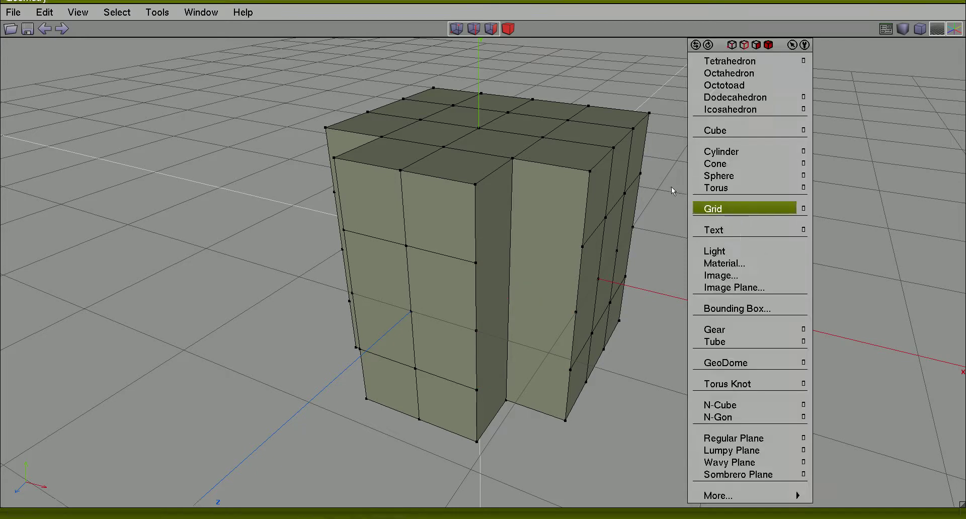
pyautogui.hotkey('ctrl', 'alt', 'z')
pyautogui.hotkey('ctrl', 'alt', 'z')
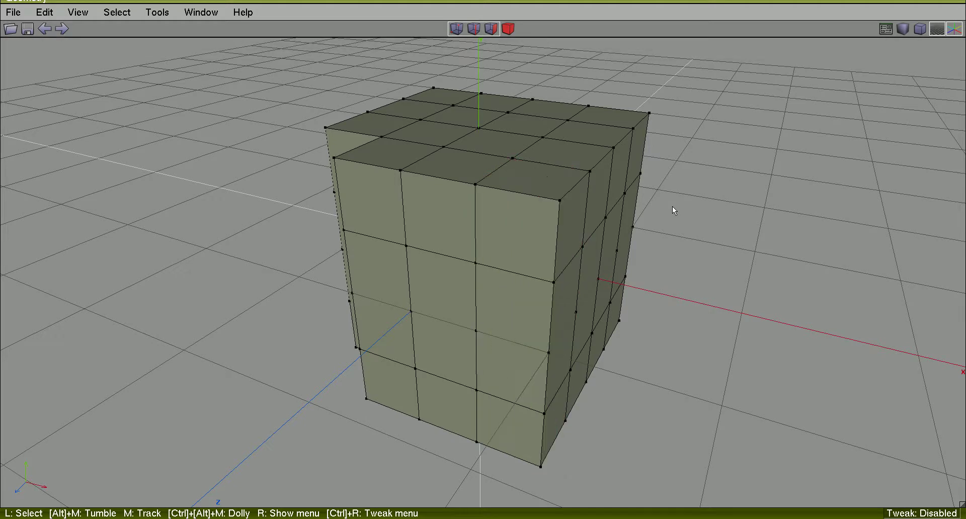
pyautogui.hotkey('ctrl', 'alt', 'z')
pyautogui.hotkey('ctrl', 'alt', 'z')
pyautogui.keyDown('alt'); pyautogui.moveTo(684, 212); pyautogui.dragTo(593, 216, button='middle'); pyautogui.keyUp('alt')
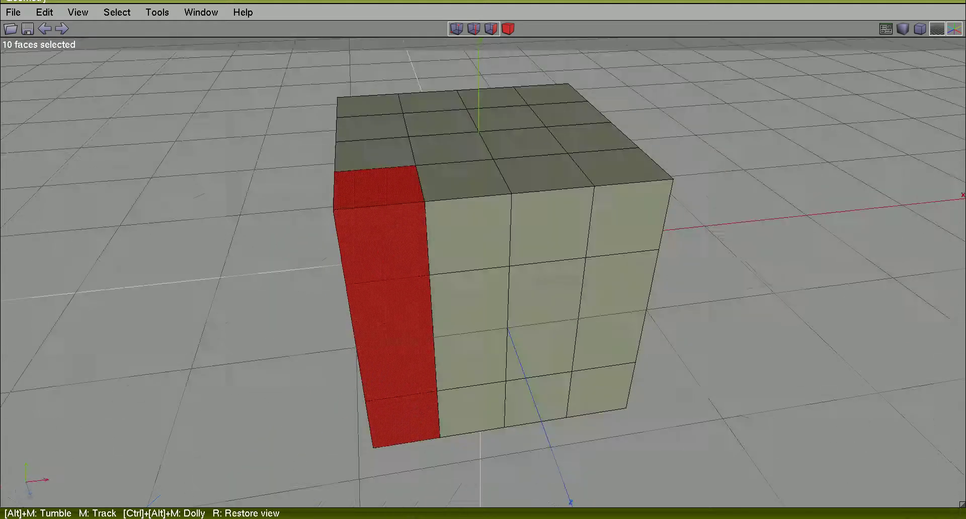
pyautogui.click(688, 217)
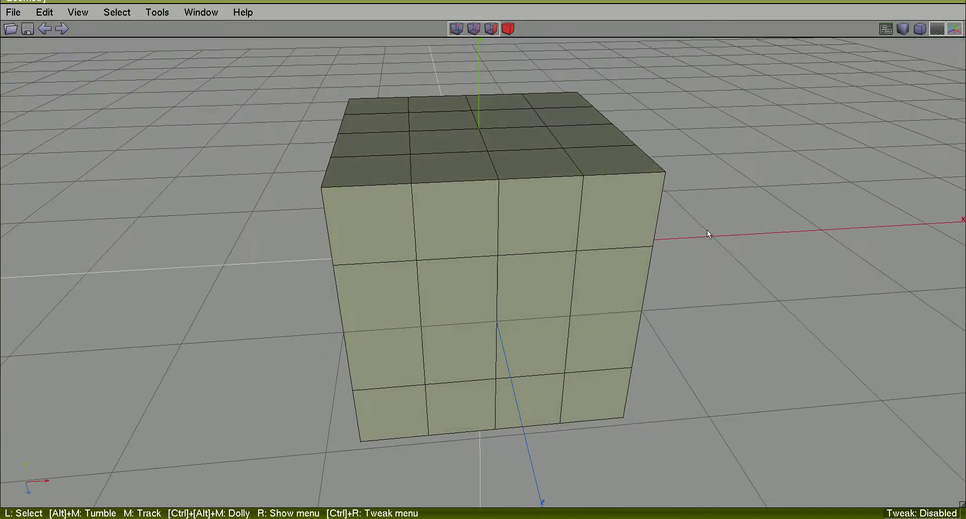
# - Dissolve a vertical strip of 16 faces, splitting the cube into a thin slab and larger block
pyautogui.moveTo(707, 230)
pyautogui.keyDown('alt'); pyautogui.mouseDown(button='middle')
pyautogui.moveTo(674, 231)
pyautogui.moveTo(711, 237)
pyautogui.mouseUp(button='middle'); pyautogui.keyUp('alt')
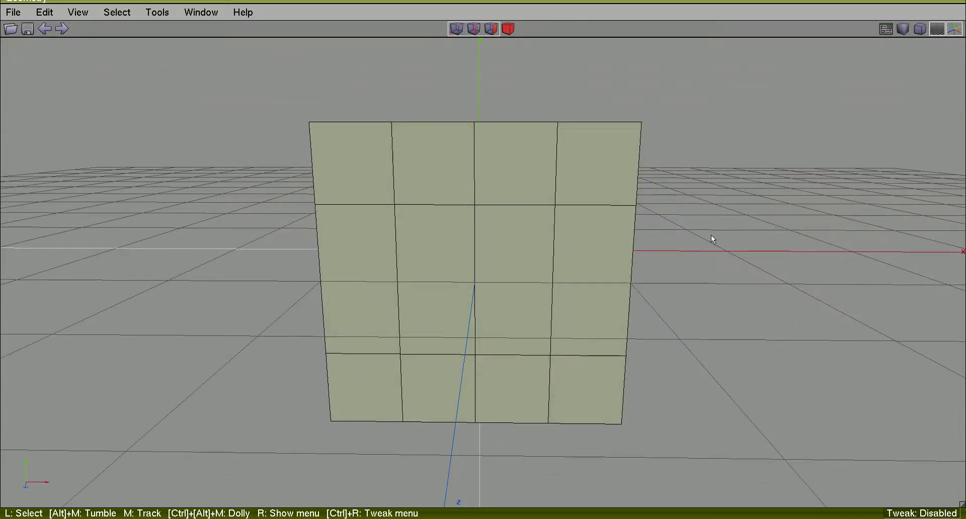
pyautogui.moveTo(518, 80); pyautogui.dragTo(499, 448)
pyautogui.moveTo(558, 417)
pyautogui.keyDown('alt'); pyautogui.mouseDown(button='middle')
pyautogui.moveTo(578, 383)
pyautogui.moveTo(836, 176)
pyautogui.mouseUp(button='middle'); pyautogui.keyUp('alt')
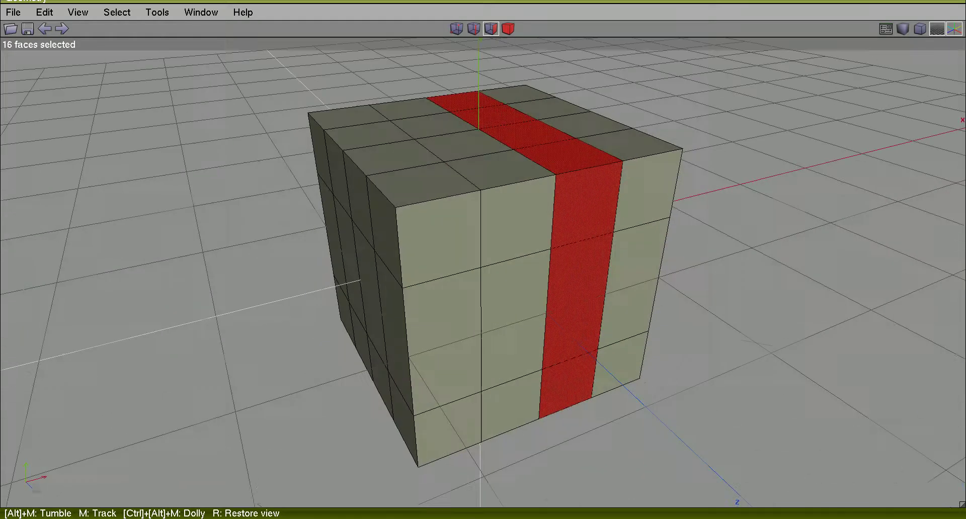
pyautogui.rightClick(837, 176)
pyautogui.click(825, 349)
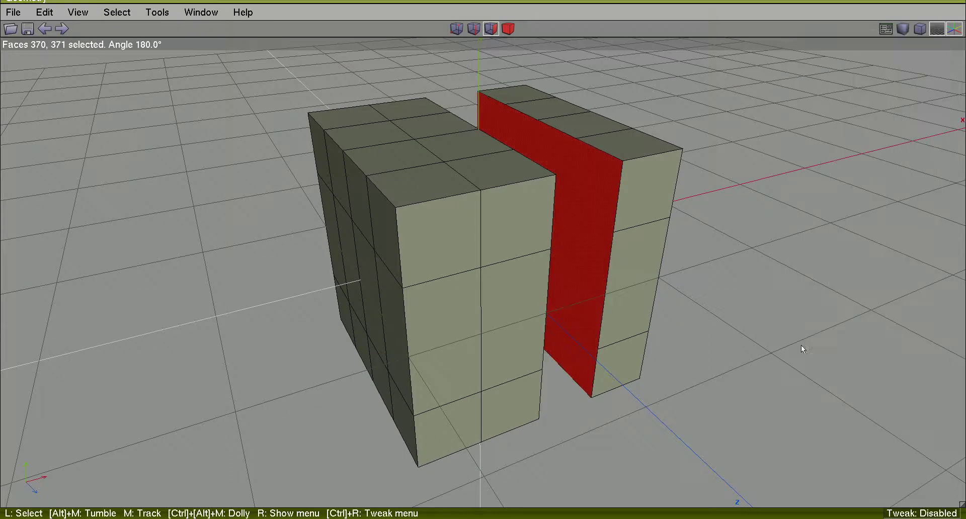
# - Clear the selection and pick a front face on the larger block
pyautogui.moveTo(801, 345)
pyautogui.keyDown('alt'); pyautogui.mouseDown(button='middle')
pyautogui.moveTo(729, 347)
pyautogui.moveTo(768, 292)
pyautogui.moveTo(603, 282)
pyautogui.mouseUp(button='middle'); pyautogui.keyUp('alt')
pyautogui.click(767, 292)
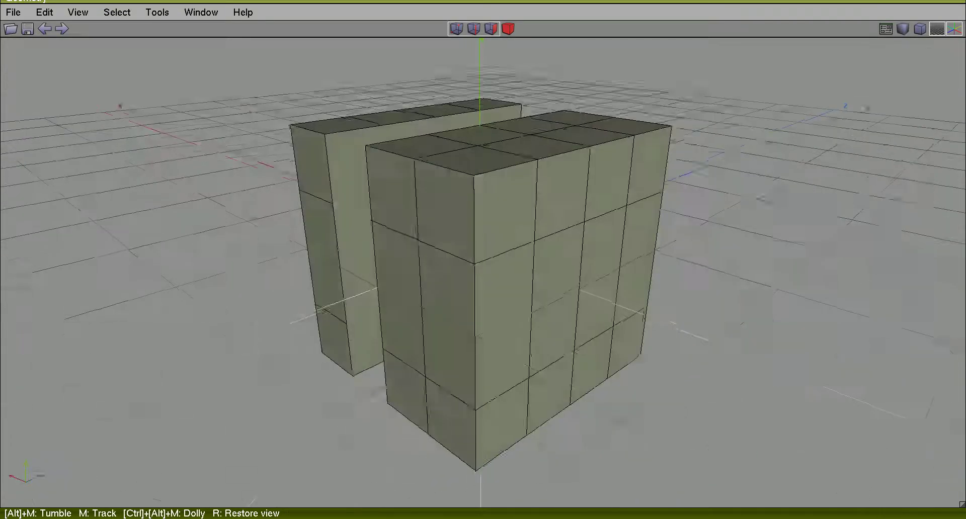
pyautogui.click(566, 207)
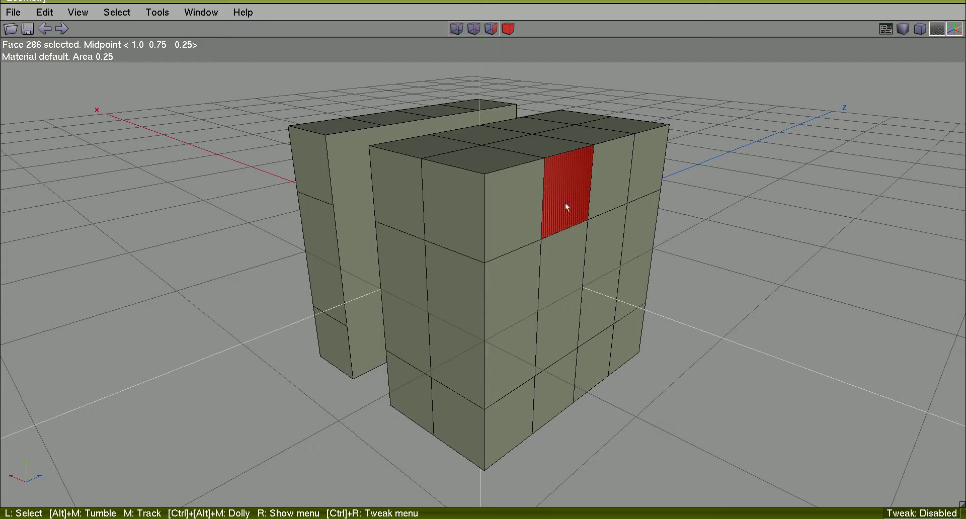
# - Extrude a side face of the larger block outward along its normal
pyautogui.click(566, 277)
pyautogui.rightClick(747, 178)
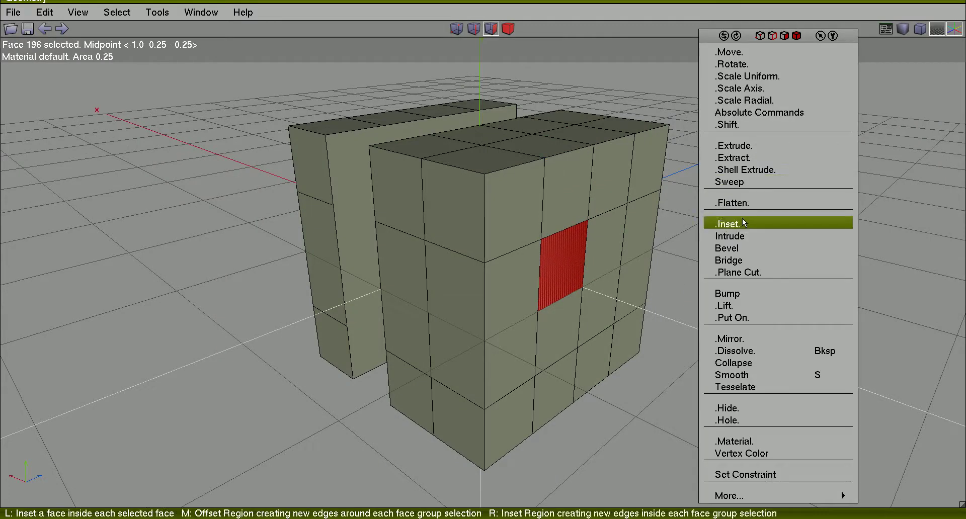
pyautogui.click(740, 145)
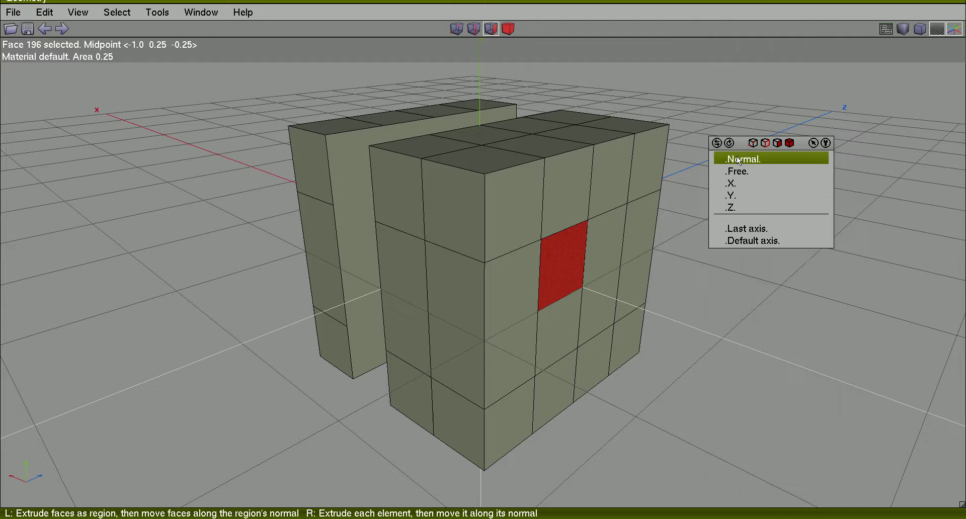
pyautogui.click(737, 159)
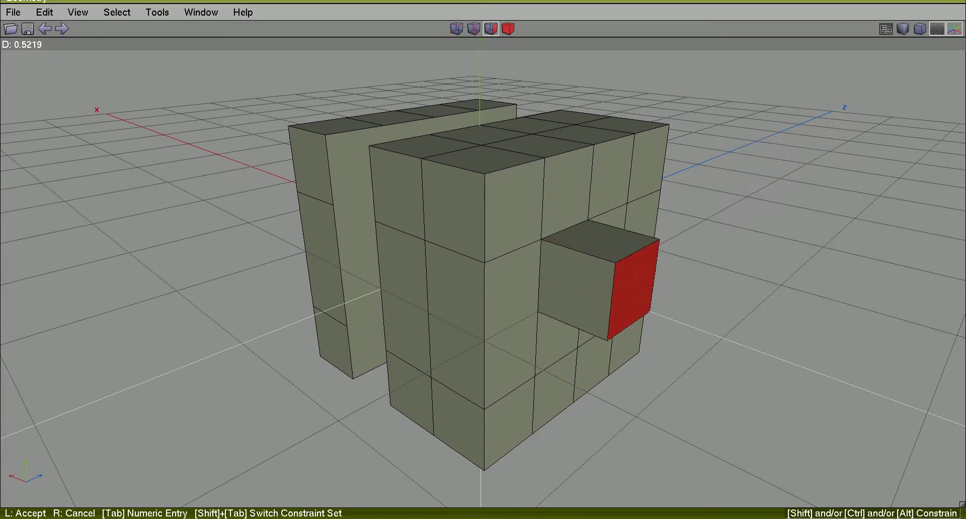
pyautogui.click(737, 157)
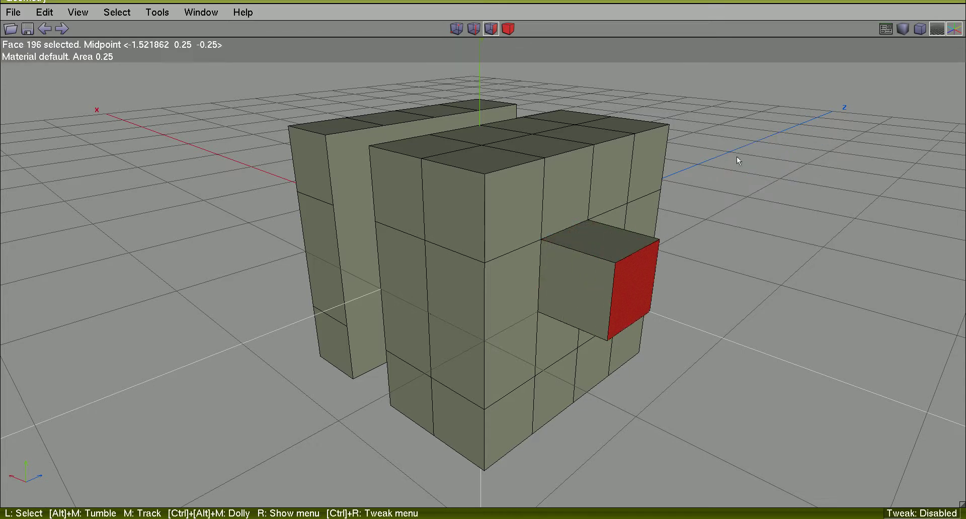
# - Repeat the extrusion to push out a second arm segment
pyautogui.click(50, 17)
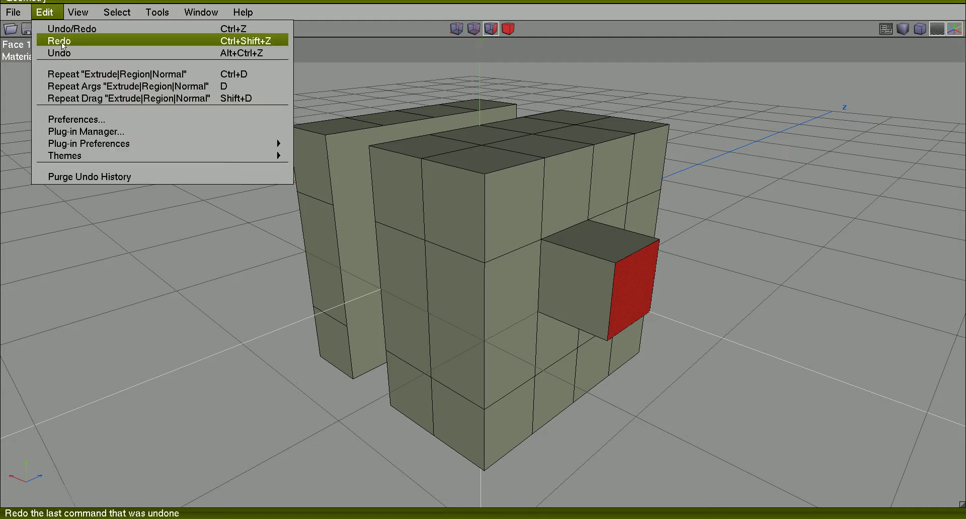
pyautogui.click(78, 88)
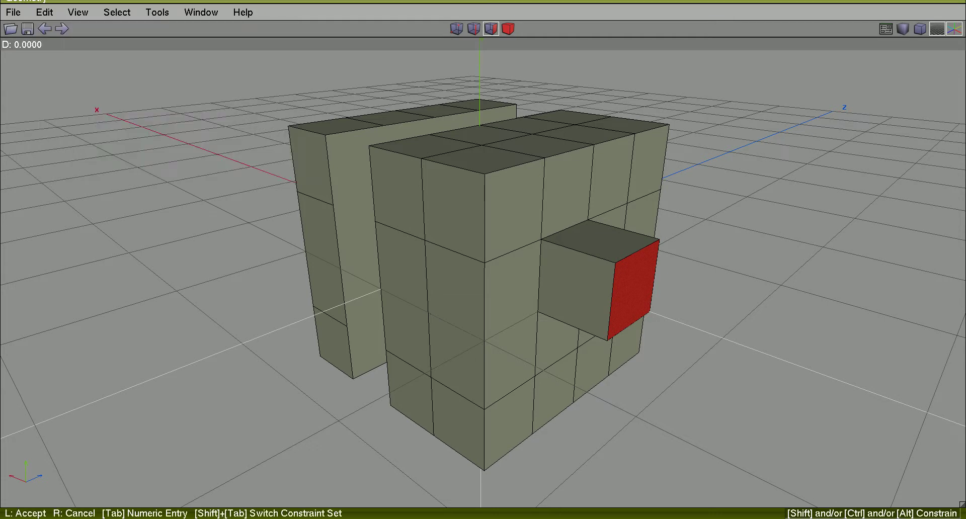
pyautogui.click(78, 89)
pyautogui.click(49, 18)
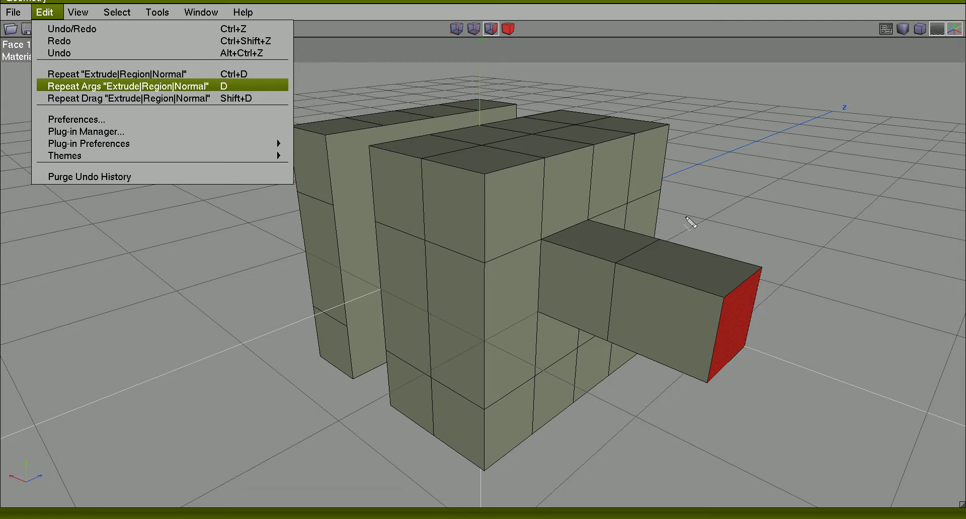
# - Pick the sketching pen, then dismiss the face commands menu
pyautogui.rightClick(762, 264)
pyautogui.click(738, 221)
pyautogui.rightClick(732, 222)
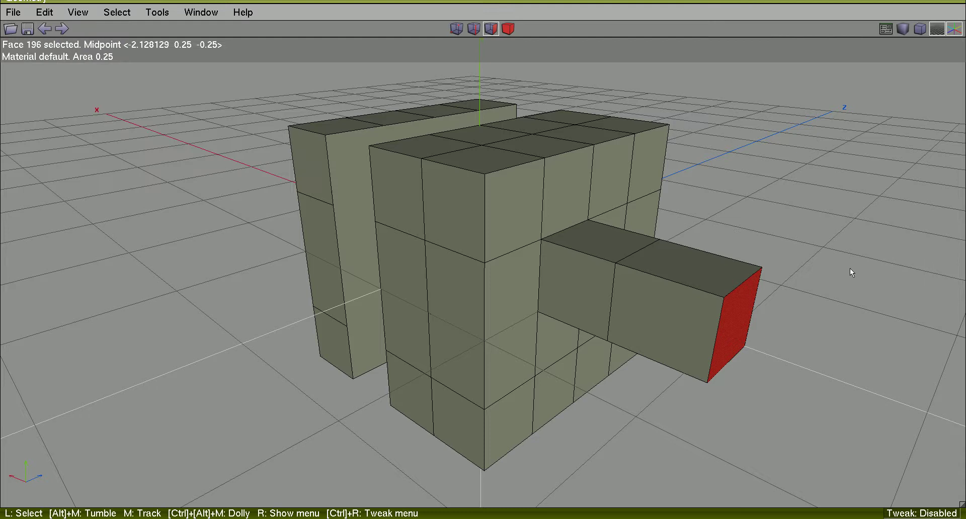
# - Move the arm's end face further outward
pyautogui.press('d')
pyautogui.click(857, 261)
pyautogui.moveTo(858, 259)
pyautogui.keyDown('alt'); pyautogui.mouseDown(button='middle')
pyautogui.moveTo(779, 272)
pyautogui.moveTo(629, 271)
pyautogui.moveTo(327, 236)
pyautogui.moveTo(705, 248)
pyautogui.mouseUp(button='middle'); pyautogui.keyUp('alt')
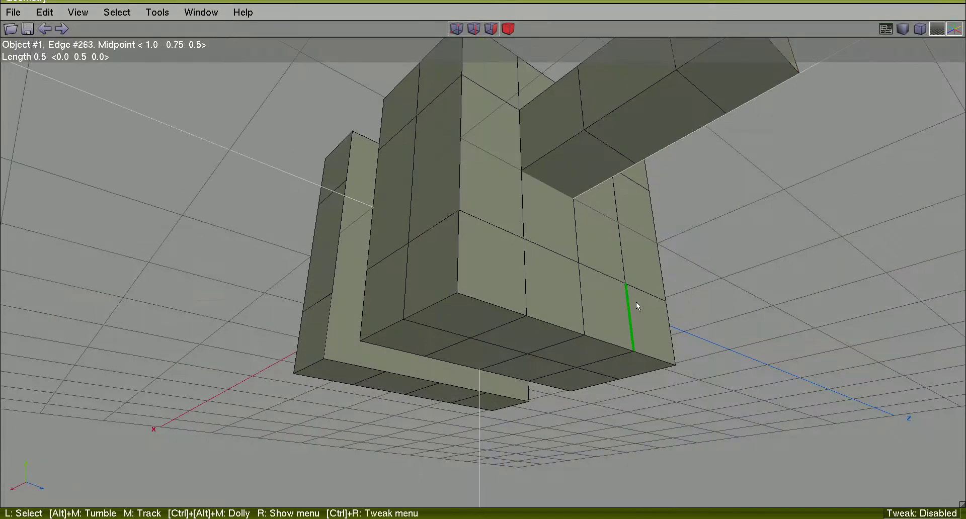
pyautogui.keyDown('alt'); pyautogui.moveTo(744, 316); pyautogui.dragTo(699, 421, button='middle'); pyautogui.keyUp('alt')
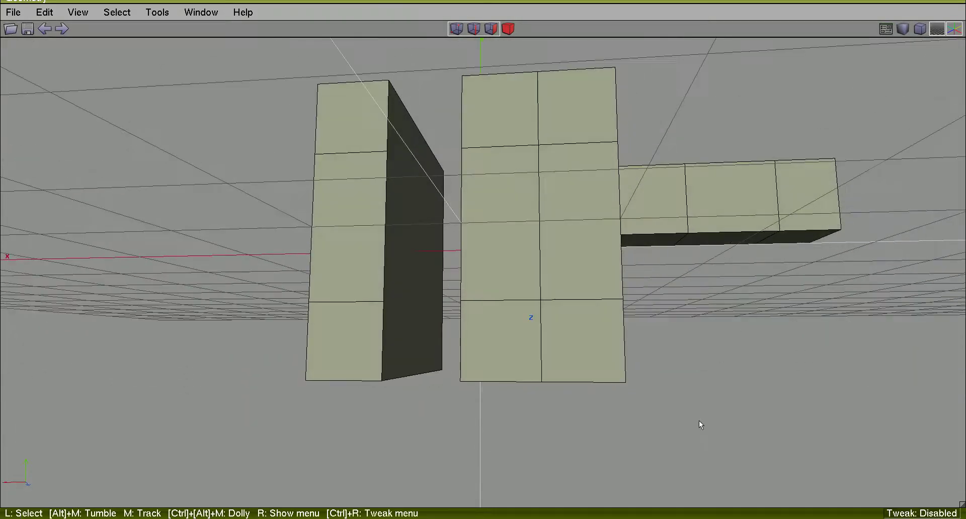
# - Dissolve ten faces at the front block's lower corner into one face
pyautogui.moveTo(699, 421); pyautogui.dragTo(582, 351)
pyautogui.moveTo(582, 352)
pyautogui.keyDown('alt'); pyautogui.mouseDown(button='middle')
pyautogui.moveTo(554, 226)
pyautogui.moveTo(835, 183)
pyautogui.mouseUp(button='middle'); pyautogui.keyUp('alt')
pyautogui.rightClick(834, 183)
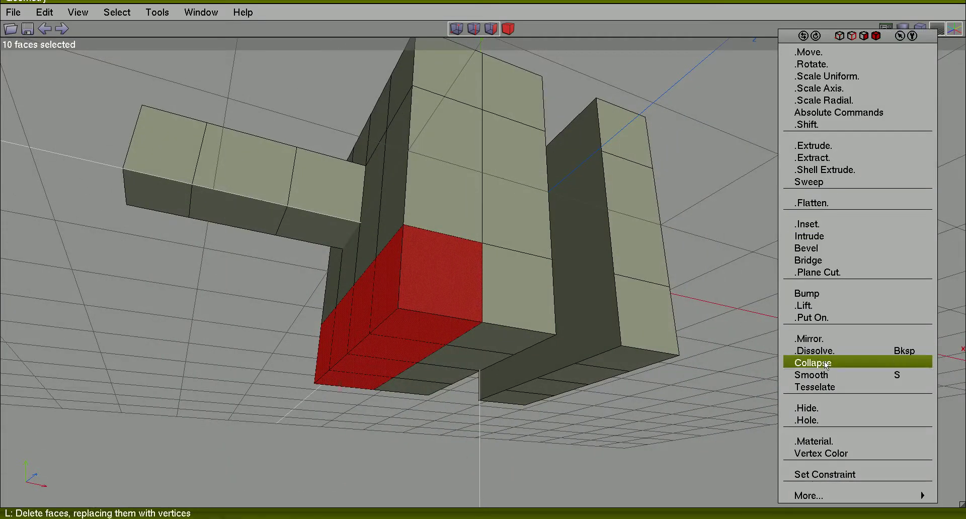
pyautogui.click(823, 351)
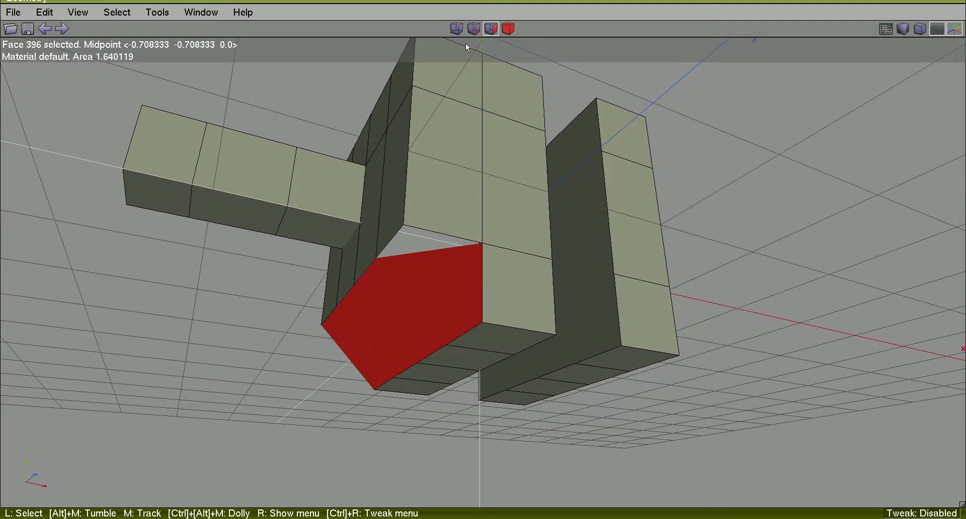
# - Connect two corner vertices of the merged face with a new edge
pyautogui.click(456, 29)
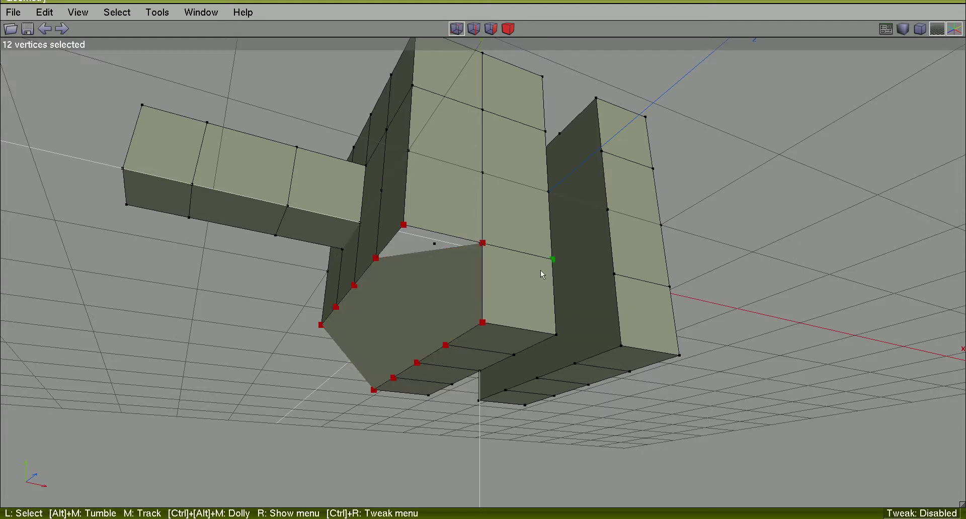
pyautogui.click(482, 244)
pyautogui.keyDown('alt'); pyautogui.moveTo(771, 204); pyautogui.dragTo(589, 239, button='middle'); pyautogui.keyUp('alt')
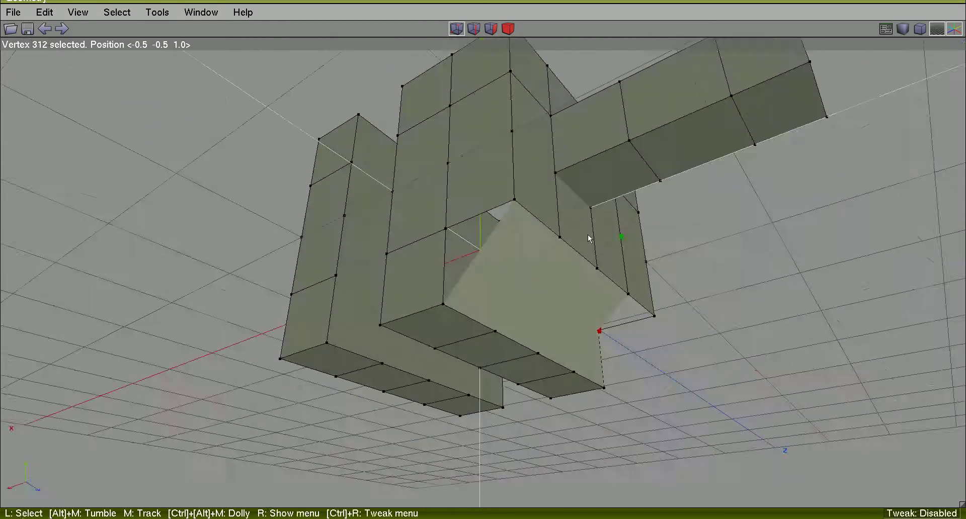
pyautogui.click(445, 229)
pyautogui.rightClick(794, 195)
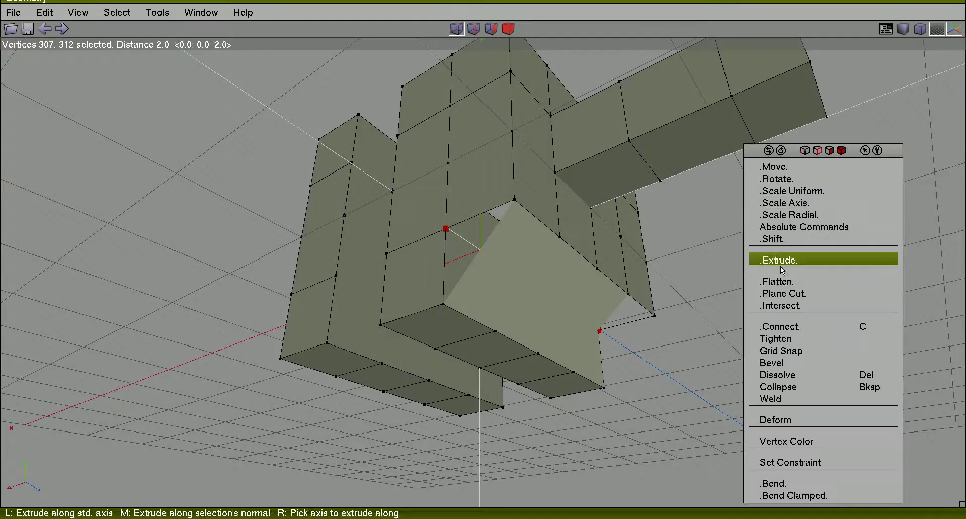
pyautogui.click(778, 327)
pyautogui.moveTo(776, 248)
pyautogui.keyDown('alt'); pyautogui.mouseDown(button='middle')
pyautogui.moveTo(654, 241)
pyautogui.moveTo(778, 296)
pyautogui.mouseUp(button='middle'); pyautogui.keyUp('alt')
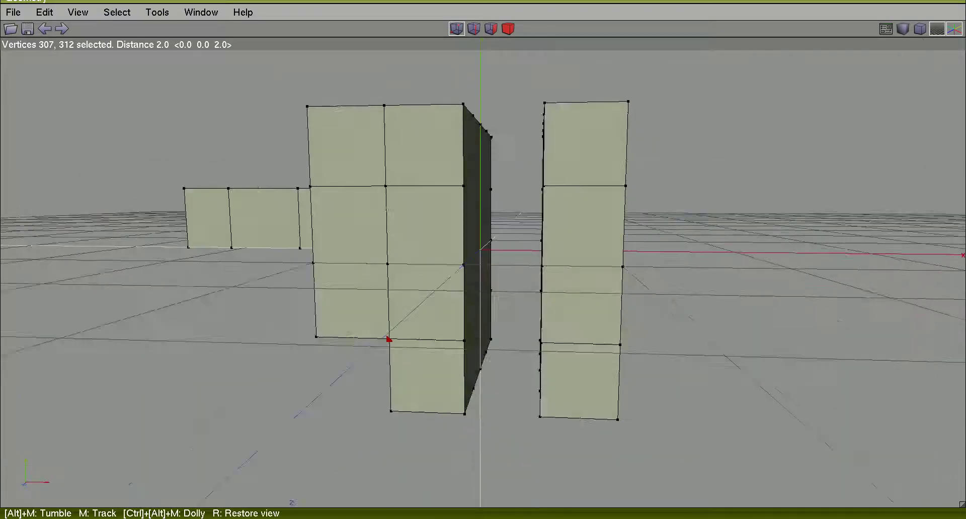
# - Clear the vertices, try and drop some face selections on the right pillar, then bring up Tools
pyautogui.click(779, 294)
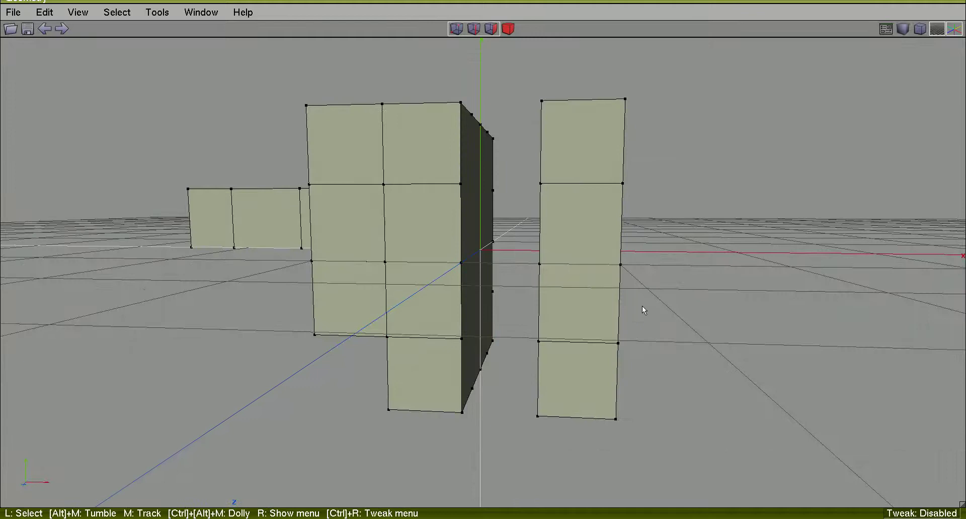
pyautogui.press('3')
pyautogui.moveTo(642, 306); pyautogui.dragTo(569, 319)
pyautogui.moveTo(757, 277)
pyautogui.keyDown('alt'); pyautogui.mouseDown(button='middle')
pyautogui.moveTo(786, 319)
pyautogui.moveTo(745, 236)
pyautogui.mouseUp(button='middle'); pyautogui.keyUp('alt')
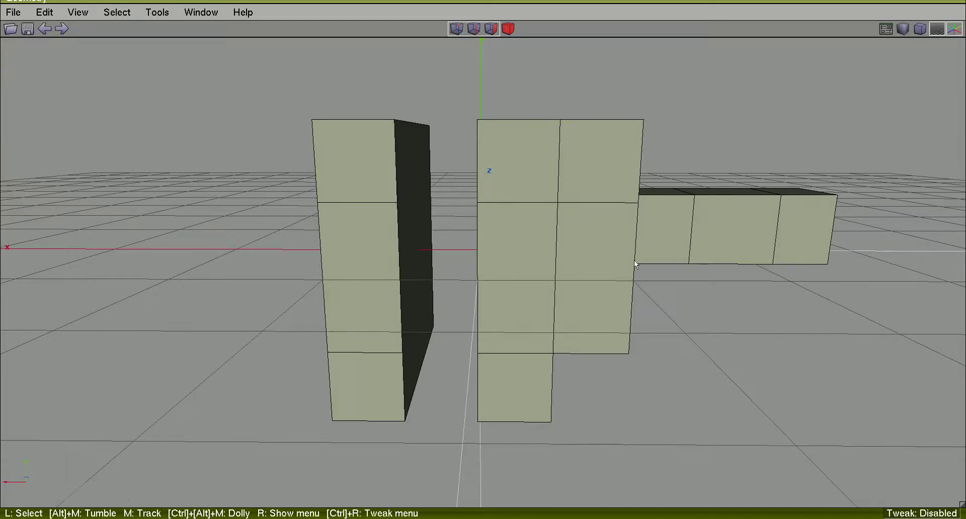
pyautogui.click(520, 161)
pyautogui.moveTo(665, 163)
pyautogui.keyDown('alt'); pyautogui.mouseDown(button='middle')
pyautogui.moveTo(704, 181)
pyautogui.moveTo(806, 153)
pyautogui.mouseUp(button='middle'); pyautogui.keyUp('alt')
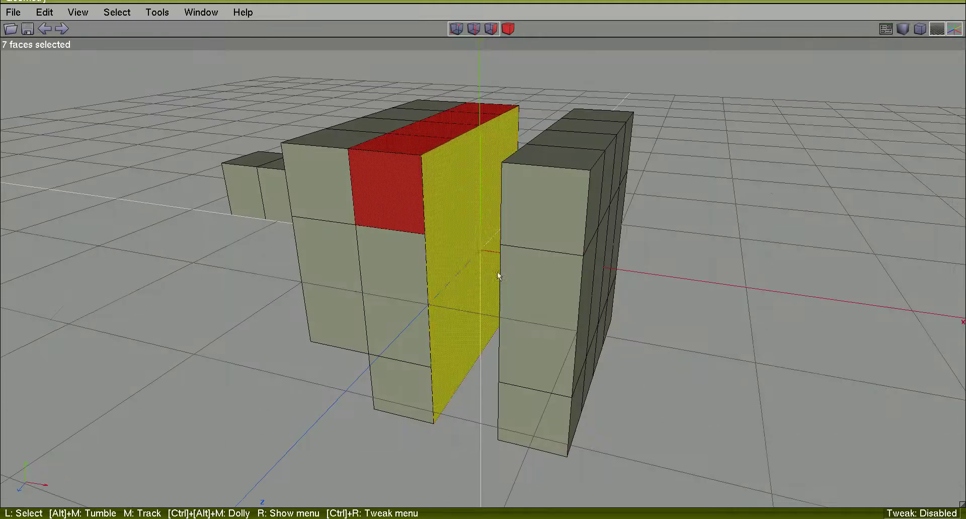
pyautogui.click(729, 222)
pyautogui.moveTo(752, 230)
pyautogui.keyDown('alt'); pyautogui.mouseDown(button='middle')
pyautogui.moveTo(784, 236)
pyautogui.moveTo(762, 229)
pyautogui.mouseUp(button='middle'); pyautogui.keyUp('alt')
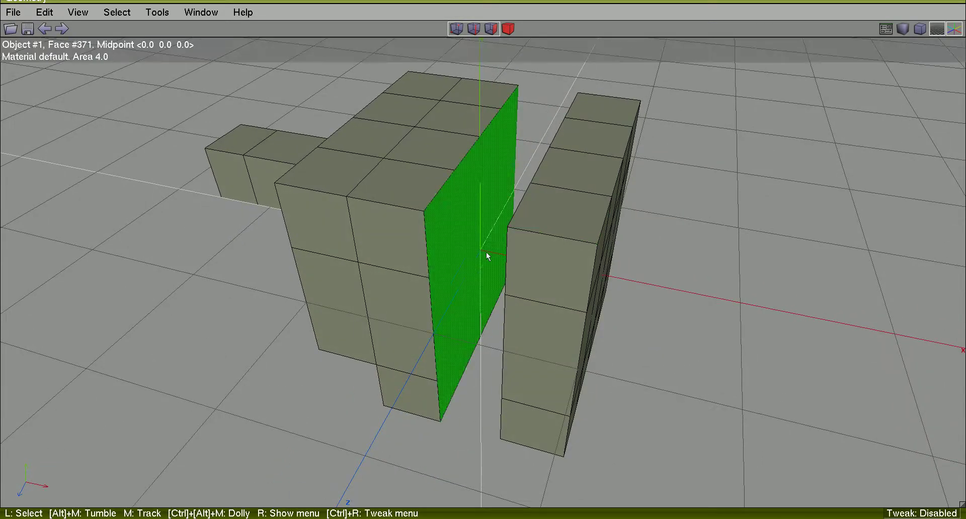
pyautogui.click(158, 14)
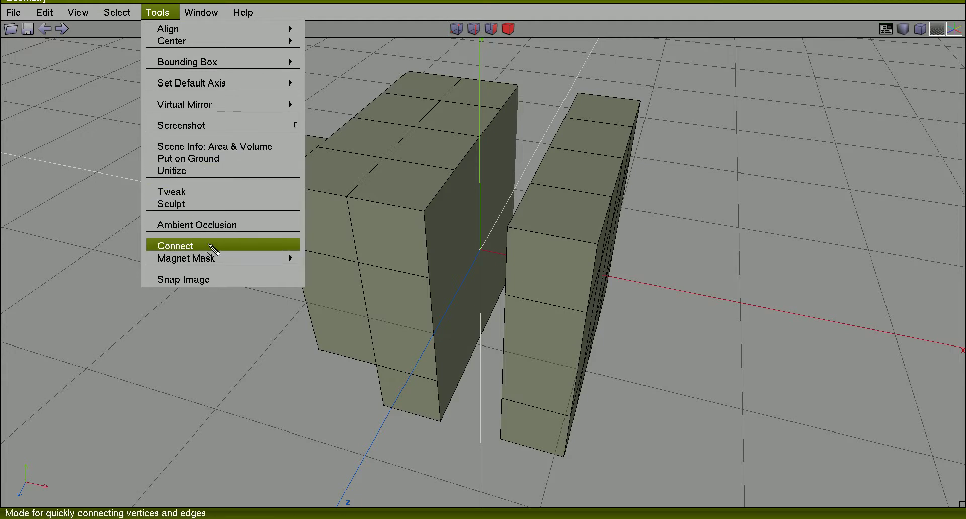
# - Choose Connect from the Tools menu to activate quick connect mode
pyautogui.moveTo(206, 241)
pyautogui.mouseDown()
pyautogui.moveTo(146, 250)
pyautogui.moveTo(202, 240)
pyautogui.moveTo(157, 250)
pyautogui.mouseUp()
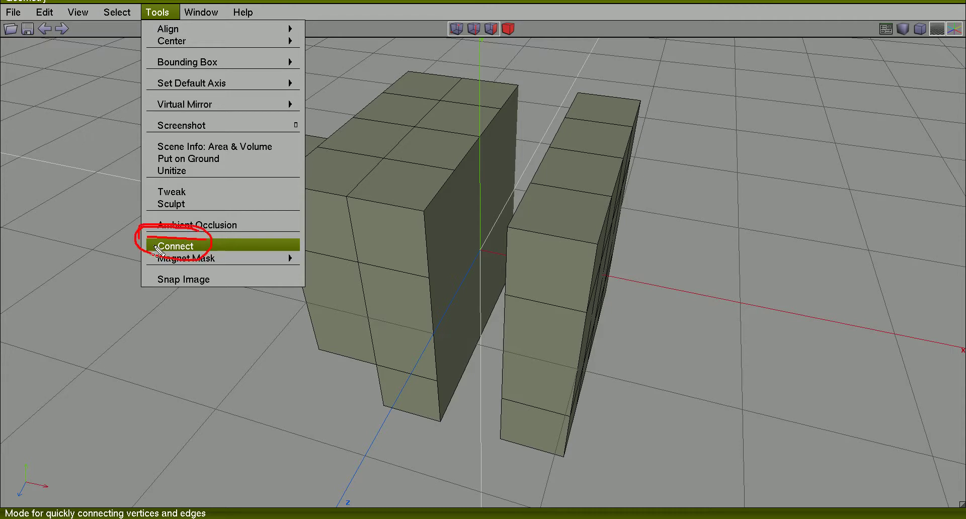
pyautogui.moveTo(97, 291); pyautogui.dragTo(146, 255)
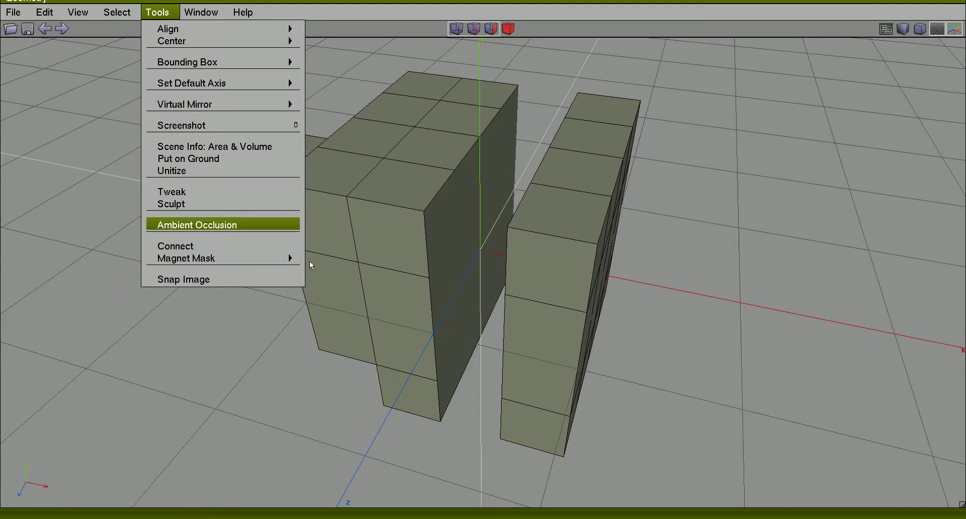
pyautogui.click(198, 246)
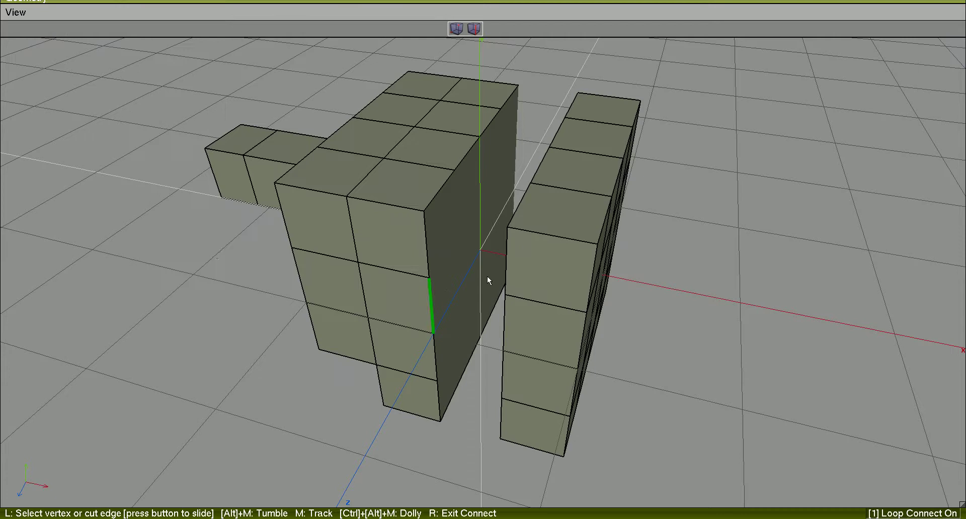
# - Connect a vertex on the front block to a vertex above it with a new edge
pyautogui.keyDown('alt'); pyautogui.moveTo(487, 276); pyautogui.dragTo(552, 218, button='middle'); pyautogui.keyUp('alt')
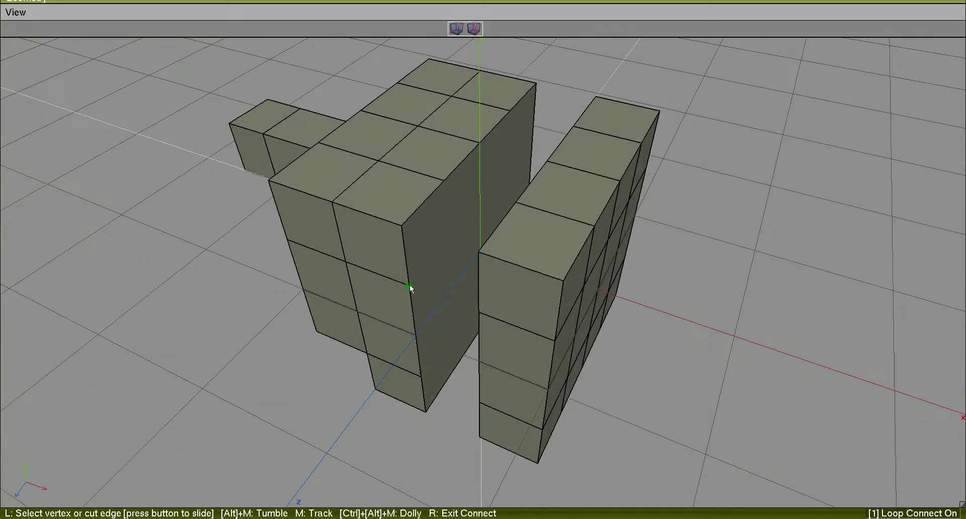
pyautogui.keyDown('alt'); pyautogui.moveTo(409, 285); pyautogui.dragTo(578, 279, button='middle'); pyautogui.keyUp('alt')
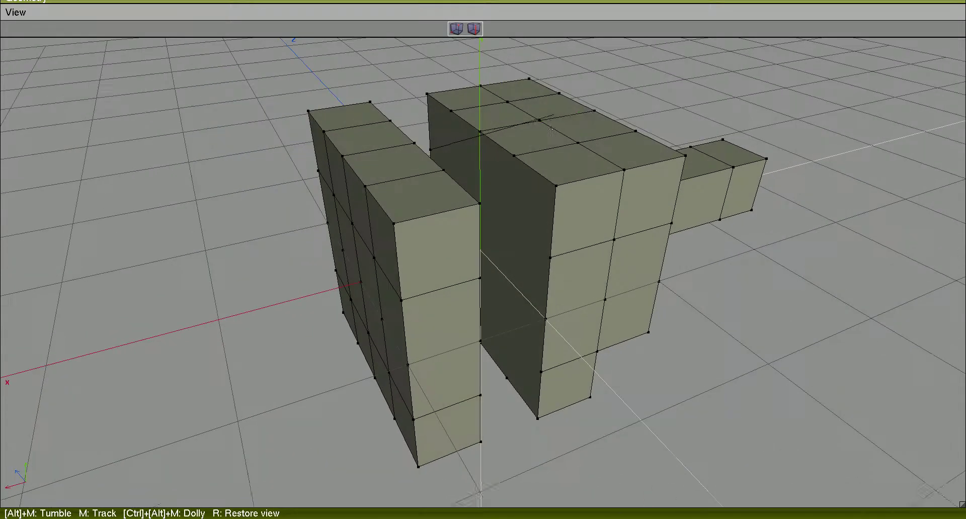
pyautogui.click(549, 259)
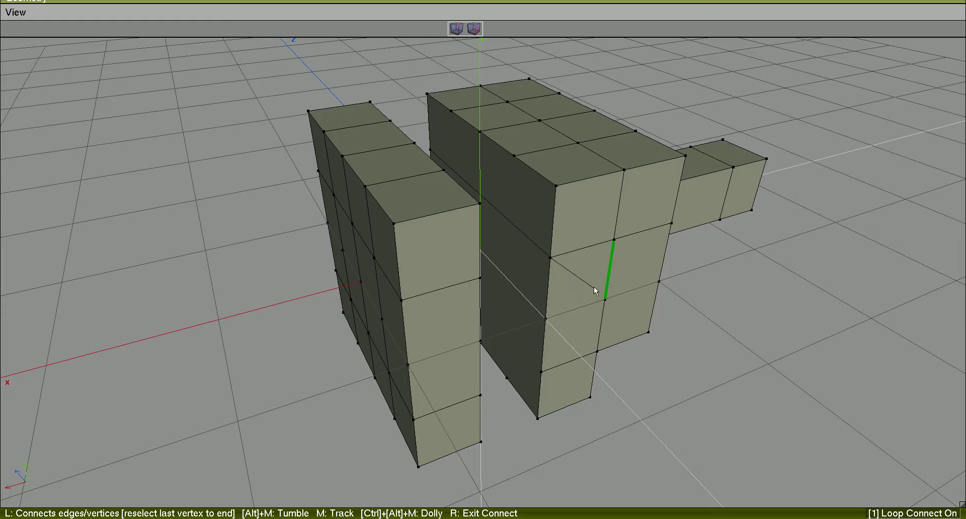
pyautogui.keyDown('alt'); pyautogui.moveTo(593, 285); pyautogui.dragTo(593, 262, button='middle'); pyautogui.keyUp('alt')
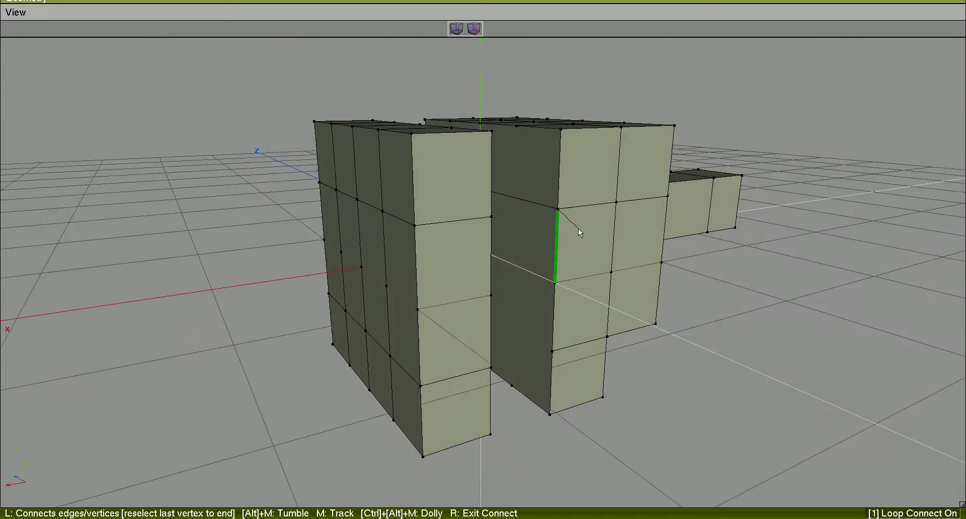
pyautogui.click(557, 210)
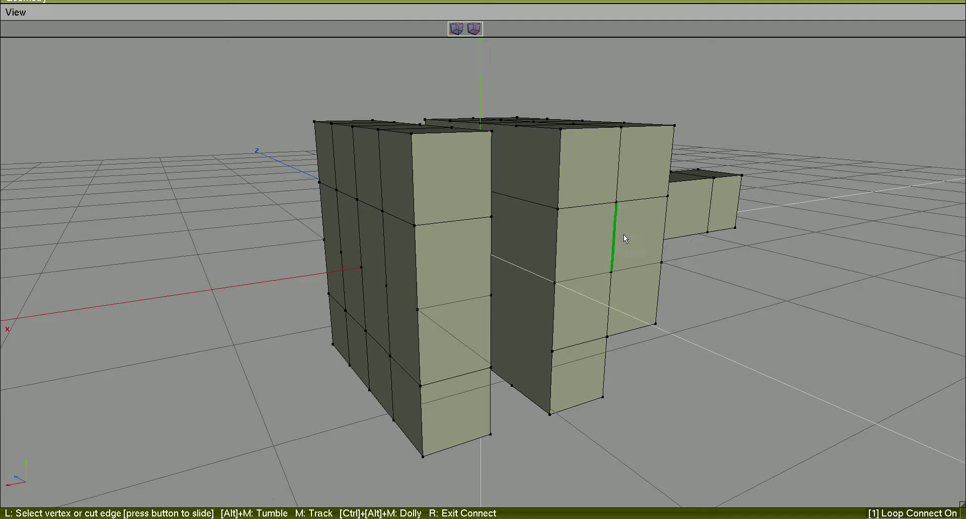
# - Cut a second connection from a lower vertex across to the opposite side
pyautogui.moveTo(677, 263)
pyautogui.keyDown('alt'); pyautogui.mouseDown(button='middle')
pyautogui.moveTo(677, 291)
pyautogui.moveTo(637, 294)
pyautogui.mouseUp(button='middle'); pyautogui.keyUp('alt')
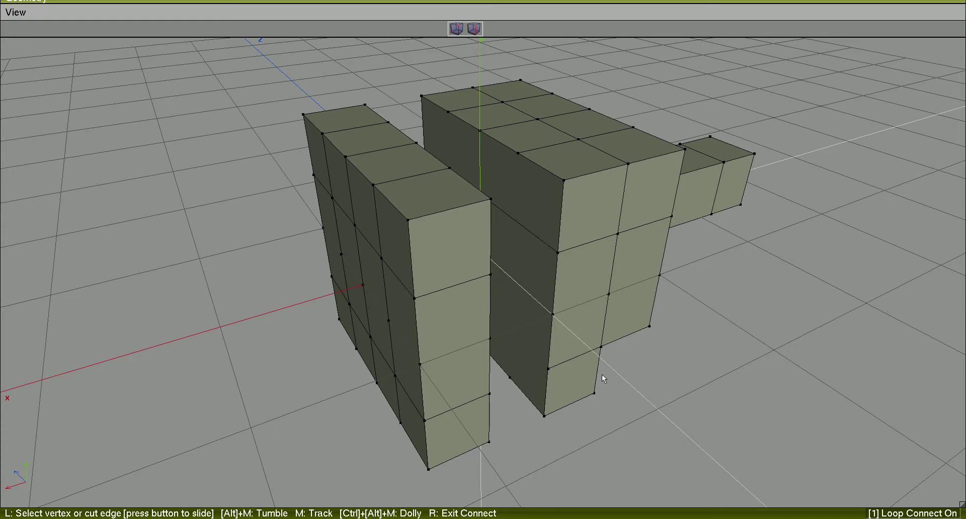
pyautogui.keyDown('alt'); pyautogui.moveTo(724, 340); pyautogui.dragTo(601, 333, button='middle'); pyautogui.keyUp('alt')
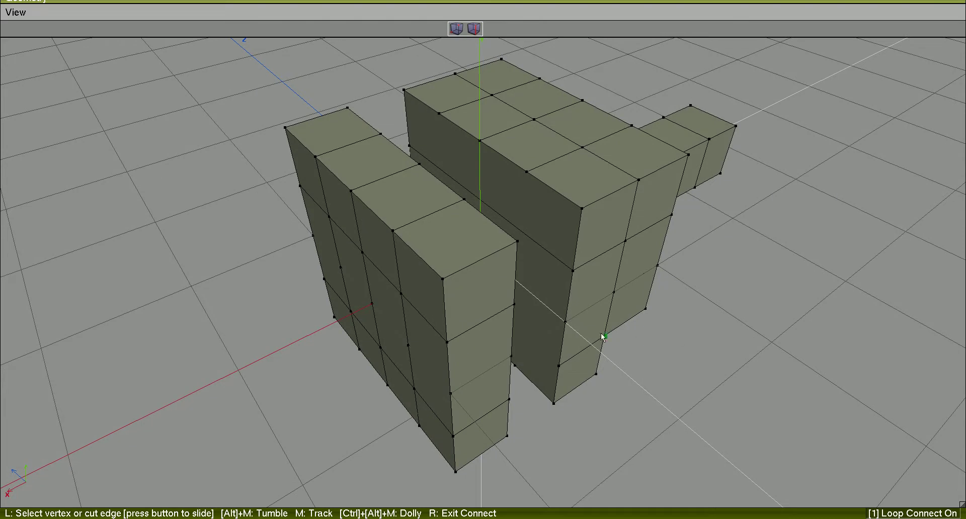
pyautogui.click(567, 324)
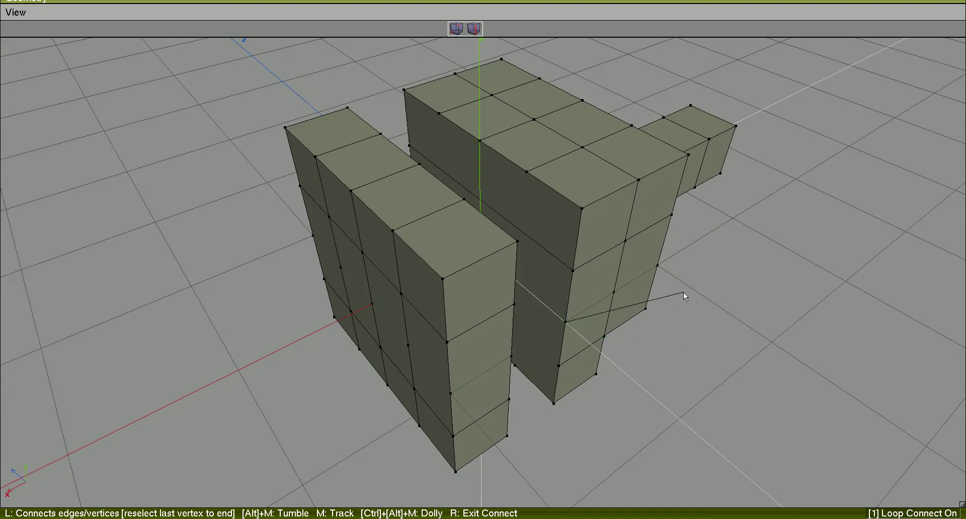
pyautogui.moveTo(683, 292)
pyautogui.keyDown('alt'); pyautogui.mouseDown(button='middle')
pyautogui.moveTo(503, 301)
pyautogui.moveTo(690, 310)
pyautogui.mouseUp(button='middle'); pyautogui.keyUp('alt')
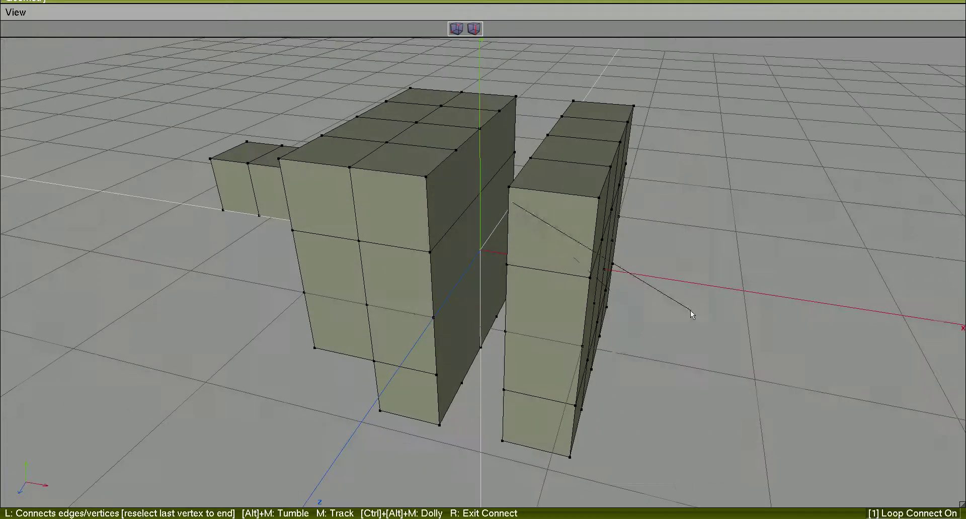
pyautogui.click(434, 318)
pyautogui.click(435, 318)
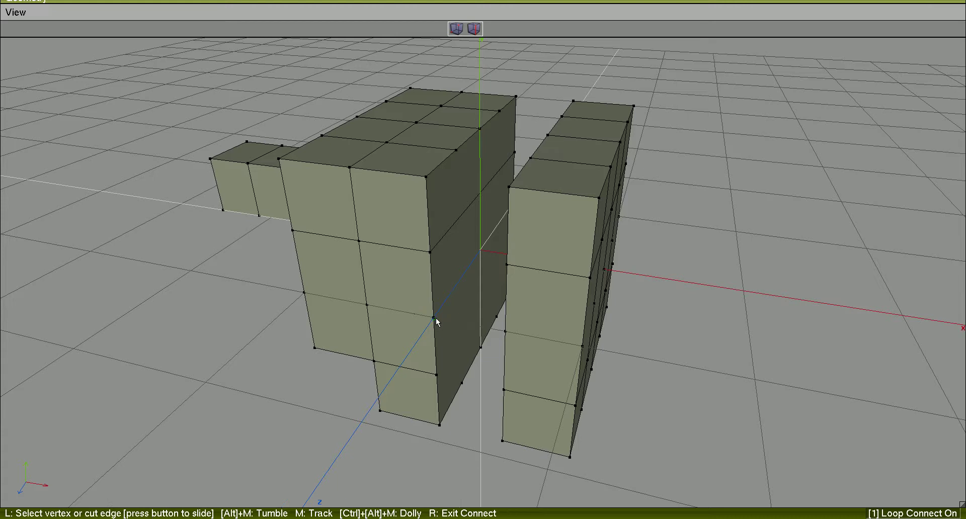
# - Cut vertical splits and a diagonal through the lower front edges, adding new vertices
pyautogui.click(436, 374)
pyautogui.click(398, 310)
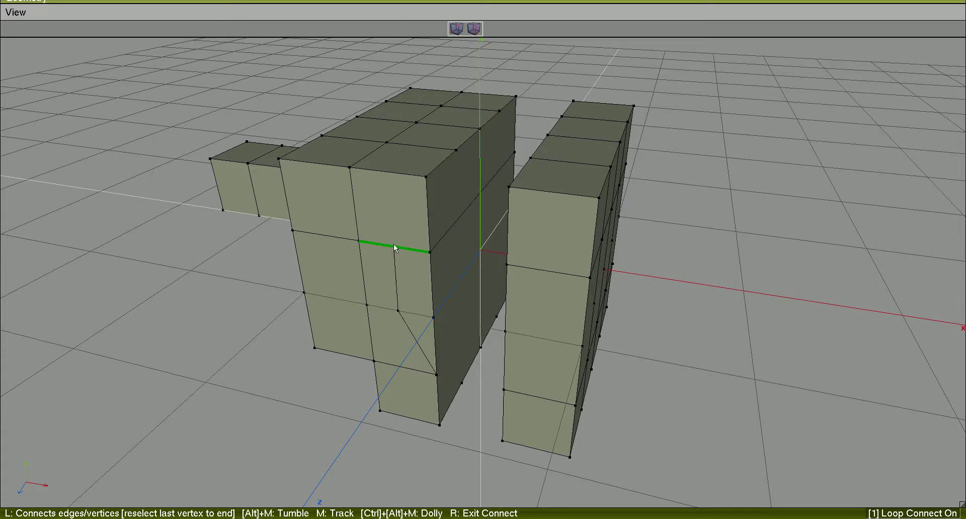
pyautogui.click(393, 244)
pyautogui.click(391, 246)
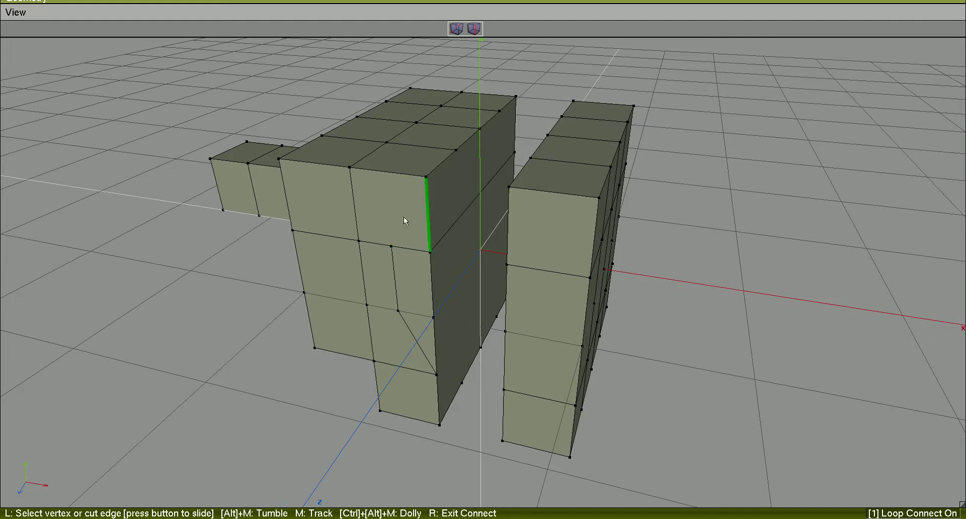
pyautogui.click(348, 209)
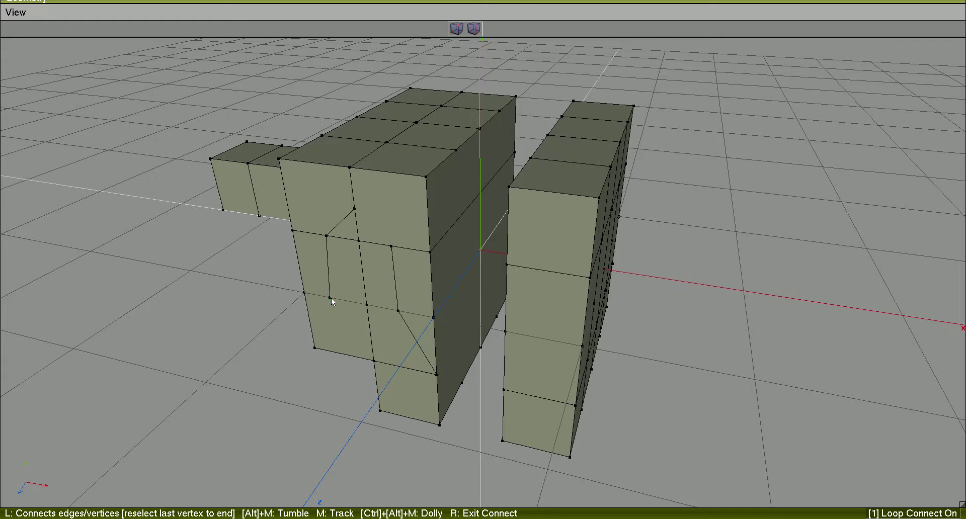
pyautogui.click(331, 297)
pyautogui.click(407, 416)
pyautogui.click(398, 366)
pyautogui.click(378, 243)
# - Cut two edges across the block's top face, forming a triangular wedge near one corner
pyautogui.keyDown('alt'); pyautogui.moveTo(608, 207); pyautogui.dragTo(568, 221, button='middle'); pyautogui.keyUp('alt')
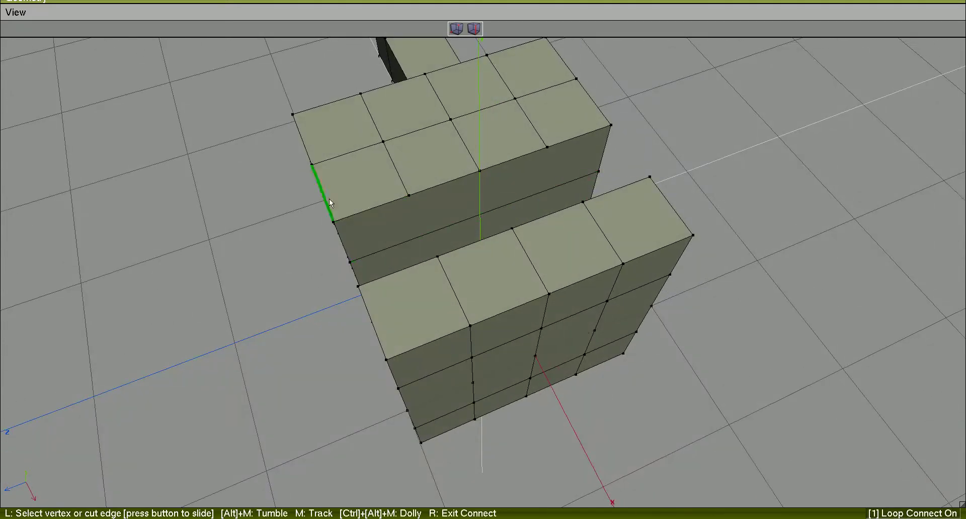
pyautogui.click(329, 202)
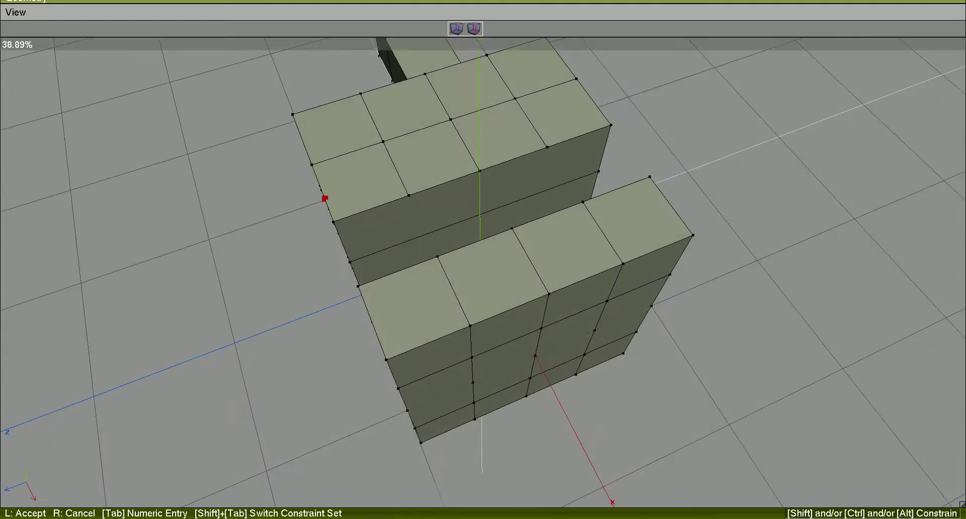
pyautogui.click(532, 125)
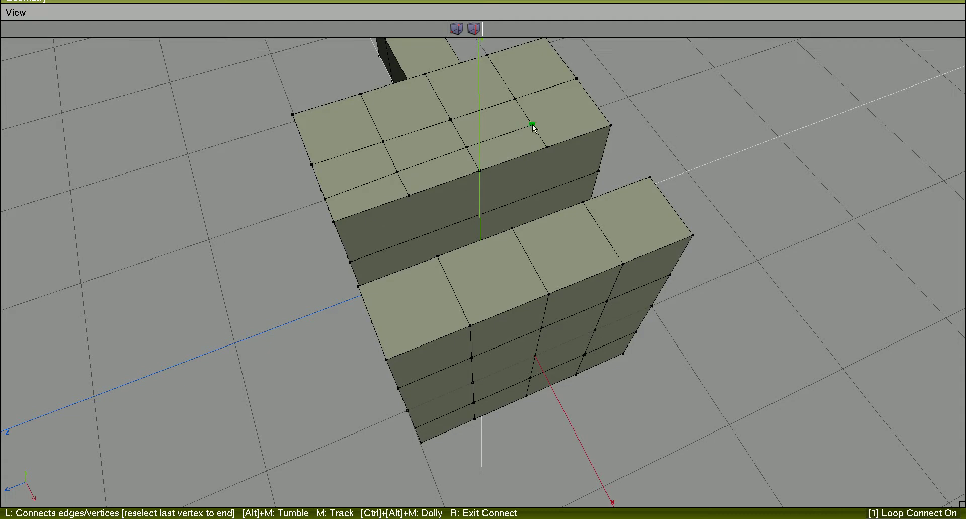
pyautogui.click(498, 74)
pyautogui.click(373, 119)
pyautogui.moveTo(698, 166)
pyautogui.keyDown('alt'); pyautogui.mouseDown(button='middle')
pyautogui.moveTo(806, 40)
pyautogui.moveTo(700, 171)
pyautogui.mouseUp(button='middle'); pyautogui.keyUp('alt')
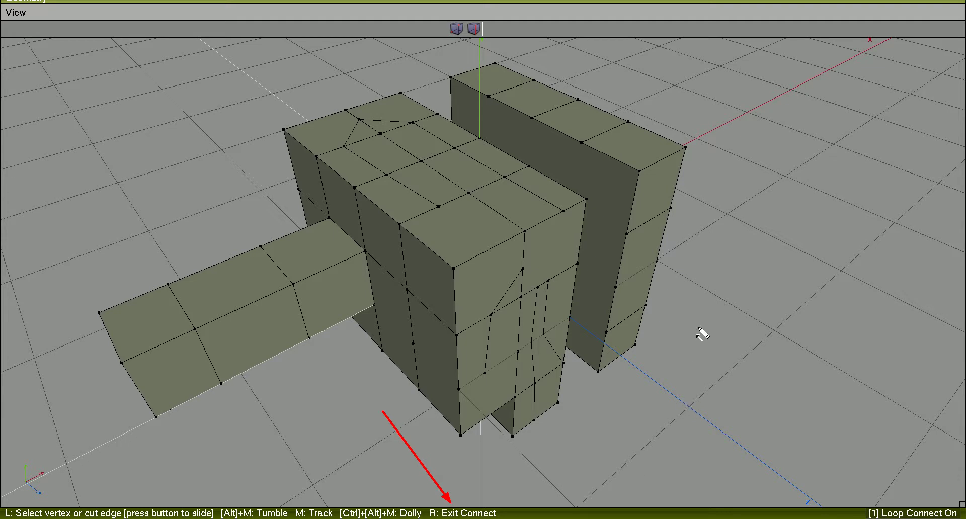
# - Undo the quick-connect cuts, restoring evenly gridded faces on the slab, block and arm
pyautogui.rightClick(702, 309)
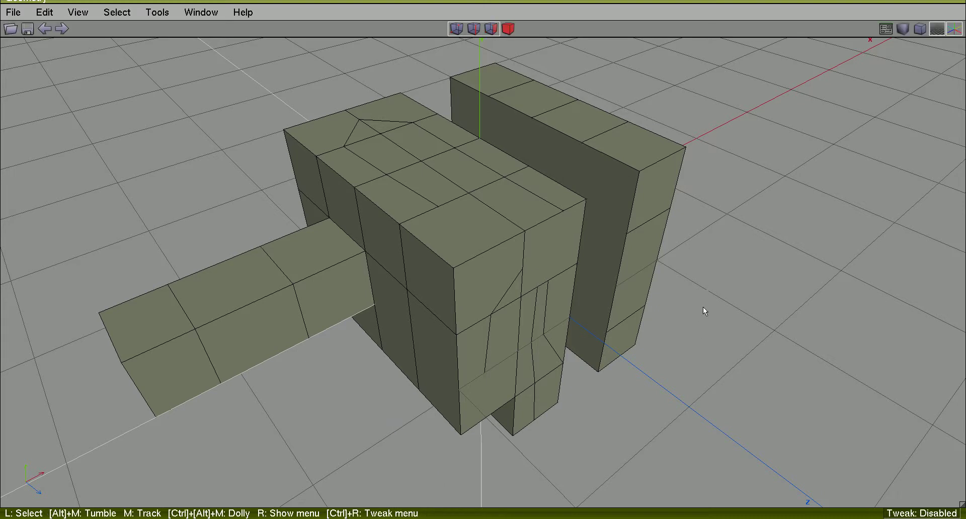
pyautogui.moveTo(735, 307)
pyautogui.keyDown('alt'); pyautogui.mouseDown(button='middle')
pyautogui.moveTo(553, 302)
pyautogui.moveTo(77, 57)
pyautogui.mouseUp(button='middle'); pyautogui.keyUp('alt')
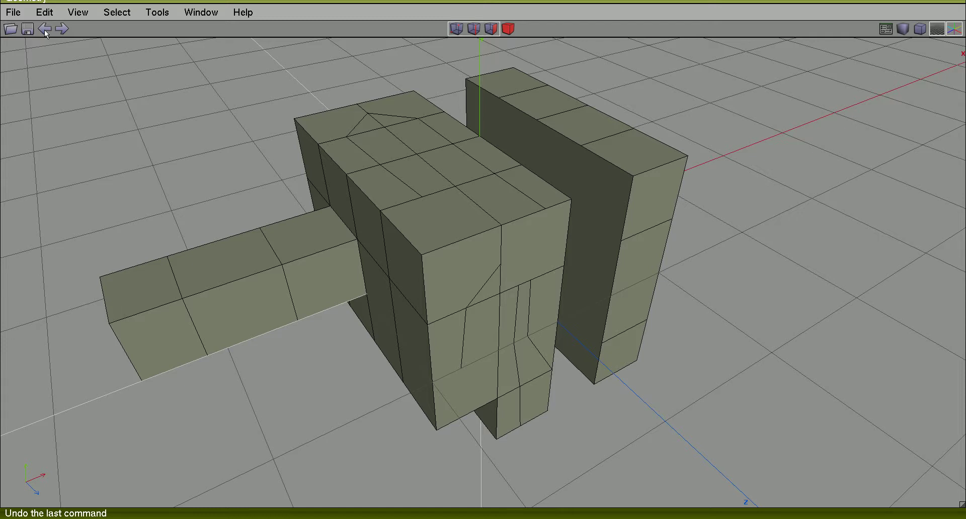
pyautogui.click(45, 29)
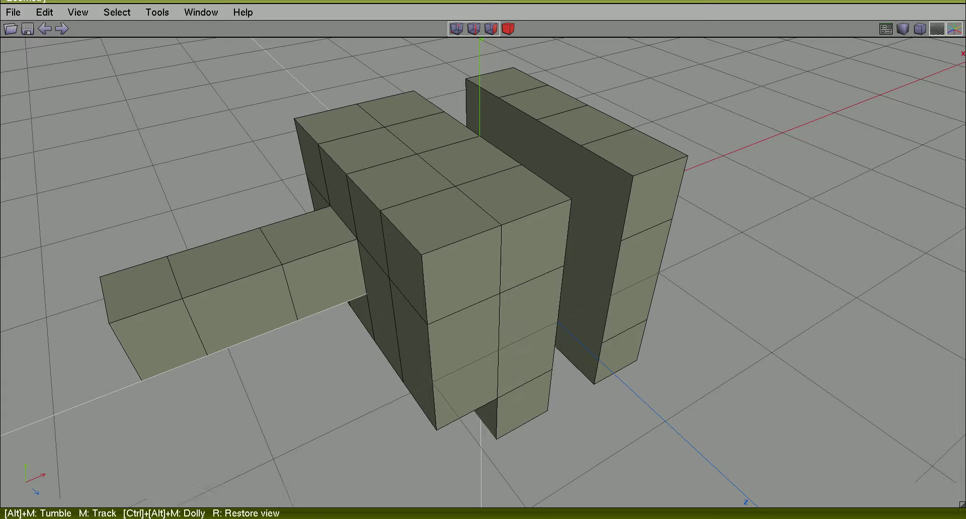
pyautogui.moveTo(924, 346)
pyautogui.keyDown('alt'); pyautogui.mouseDown(button='middle')
pyautogui.moveTo(453, 347)
pyautogui.moveTo(352, 302)
pyautogui.moveTo(291, 362)
pyautogui.mouseUp(button='middle'); pyautogui.keyUp('alt')
# - Connect the midpoints of the 11-edge ring across the front block's top into a new loop
pyautogui.keyDown('alt'); pyautogui.moveTo(804, 332); pyautogui.dragTo(828, 328, button='middle'); pyautogui.keyUp('alt')
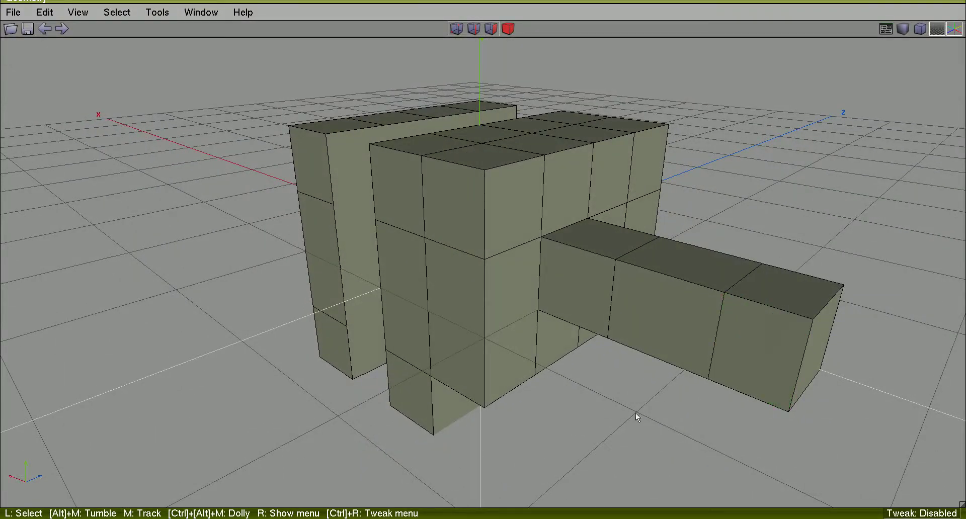
pyautogui.keyDown('alt'); pyautogui.moveTo(637, 416); pyautogui.dragTo(638, 406, button='middle'); pyautogui.keyUp('alt')
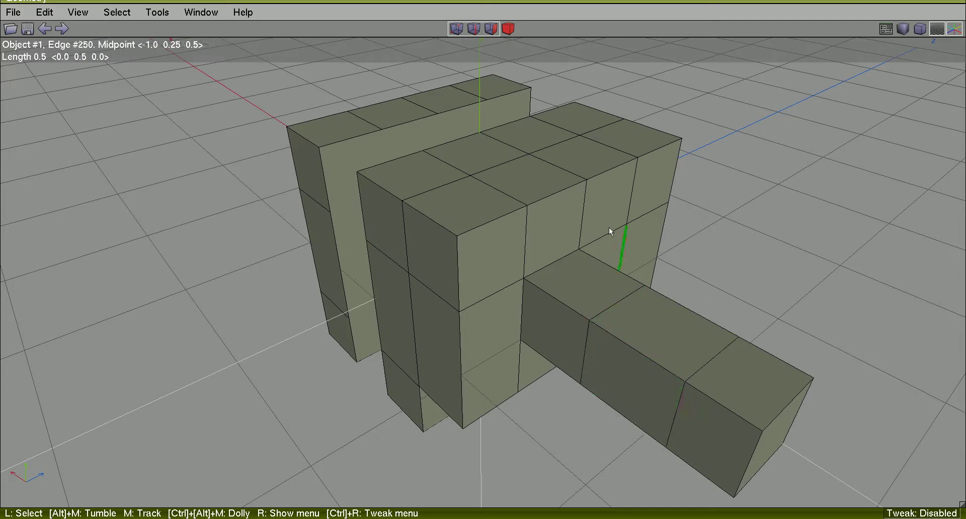
pyautogui.press('2')
pyautogui.click(497, 188)
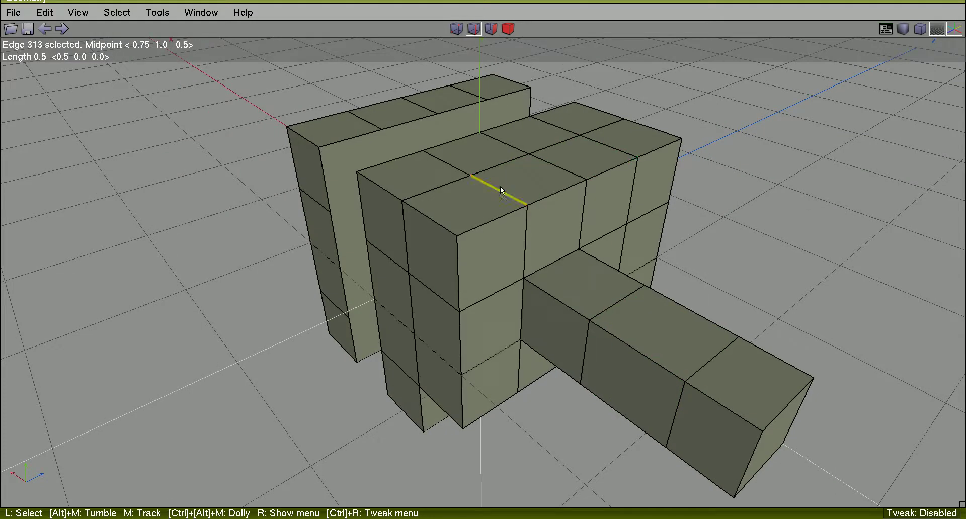
pyautogui.press('g')
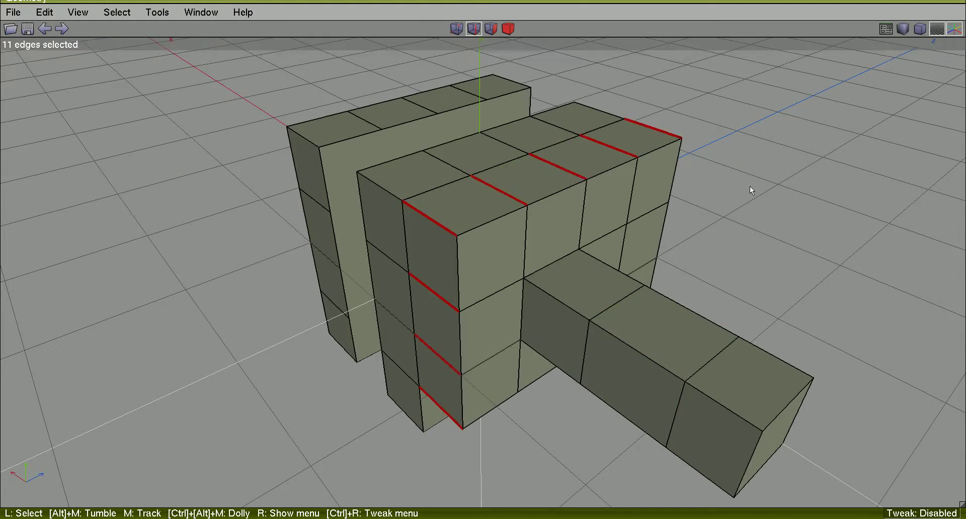
pyautogui.press('c')
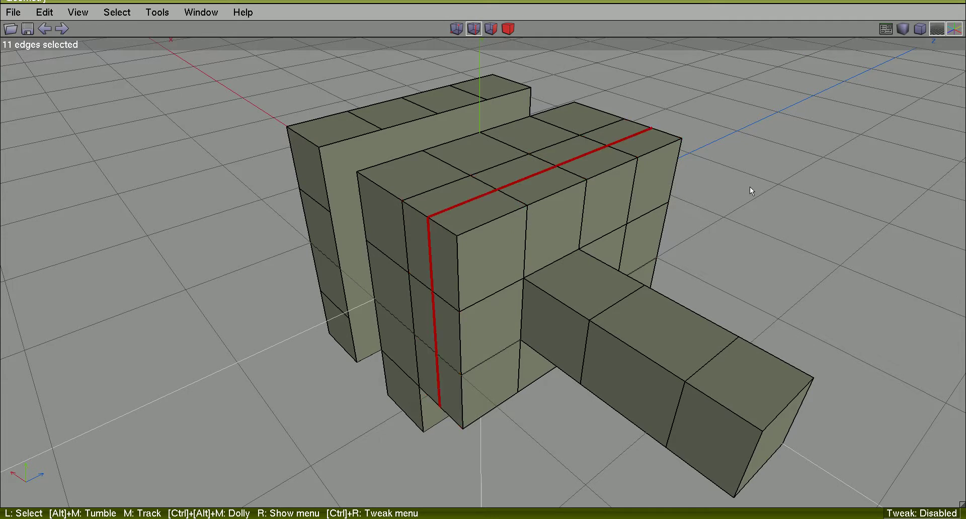
pyautogui.press('space')
pyautogui.moveTo(749, 186)
pyautogui.mouseDown(button='middle')
pyautogui.moveTo(578, 211)
pyautogui.moveTo(523, 190)
pyautogui.mouseUp(button='middle')
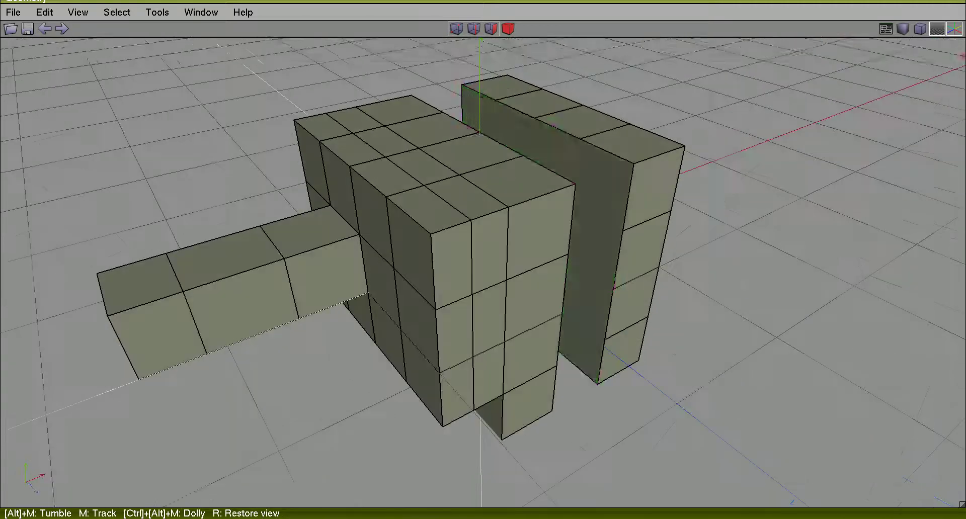
# - Select four faces down the front block, then orbit underneath and clear the selection
pyautogui.click(491, 29)
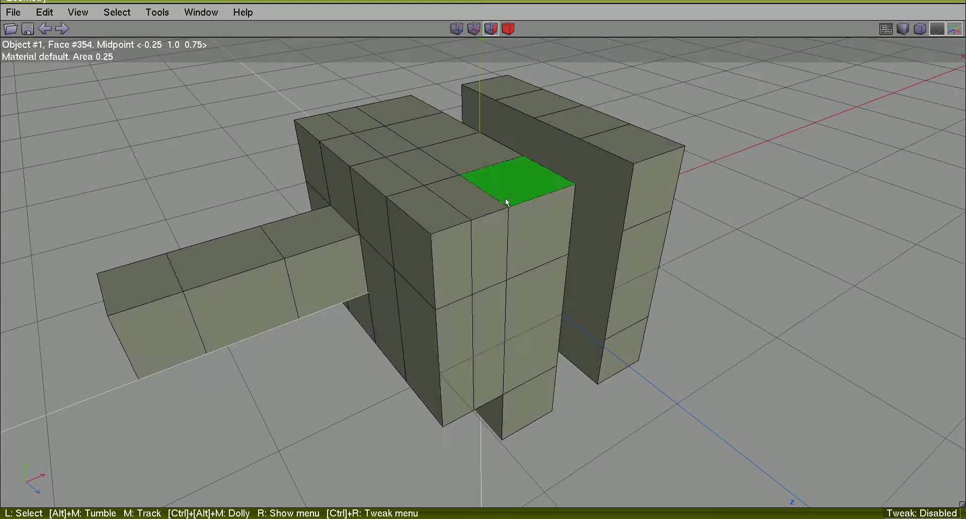
pyautogui.click(481, 198)
pyautogui.click(488, 251)
pyautogui.click(498, 340)
pyautogui.click(488, 382)
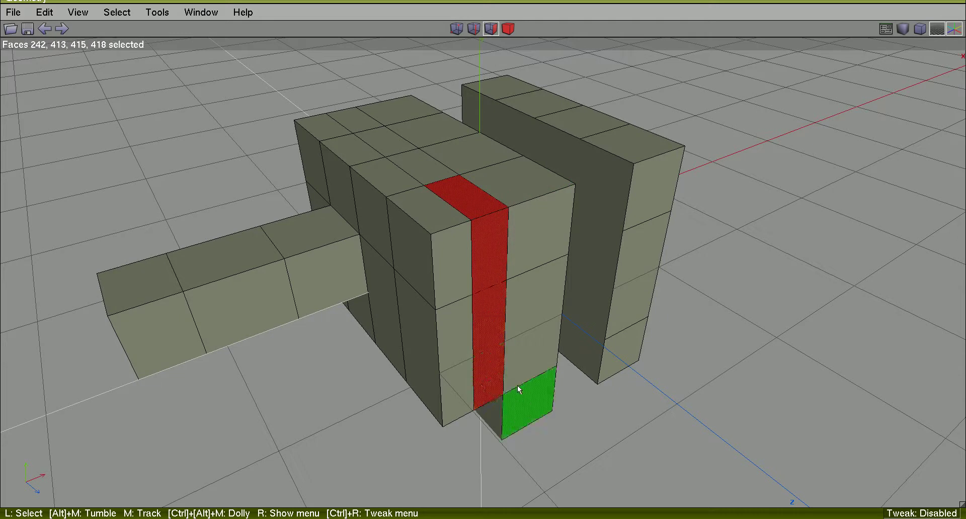
pyautogui.keyDown('alt'); pyautogui.moveTo(517, 385); pyautogui.dragTo(590, 253, button='middle'); pyautogui.keyUp('alt')
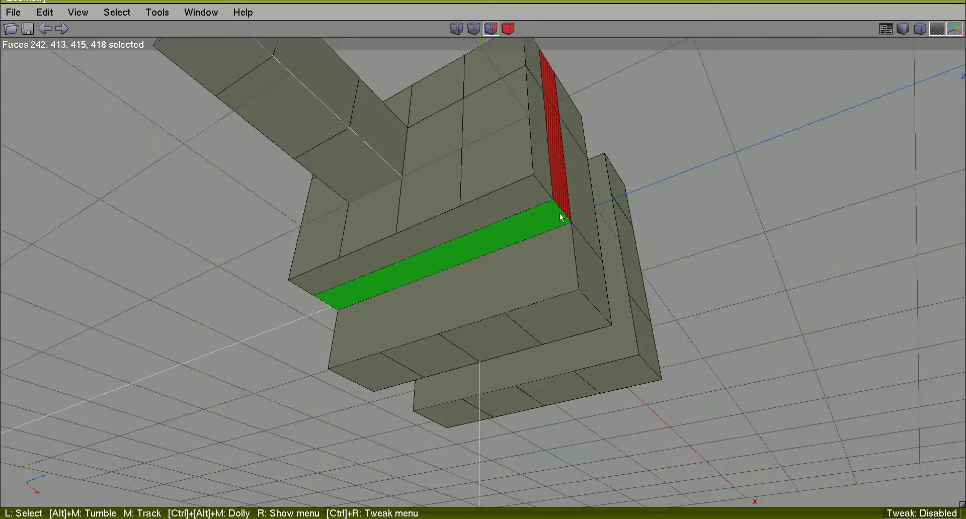
pyautogui.click(682, 214)
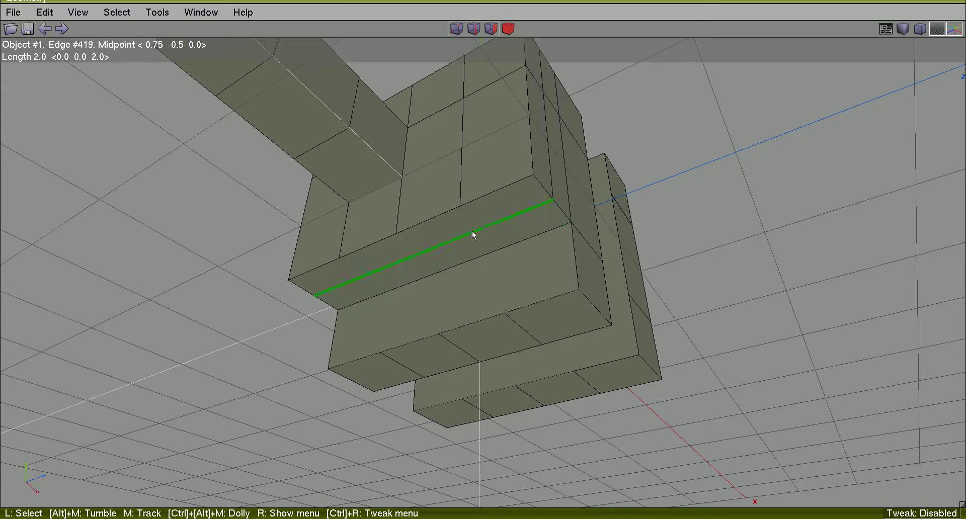
# - Use Connect to cut a new underside edge from a vertex to the adjacent long edge
pyautogui.click(157, 13)
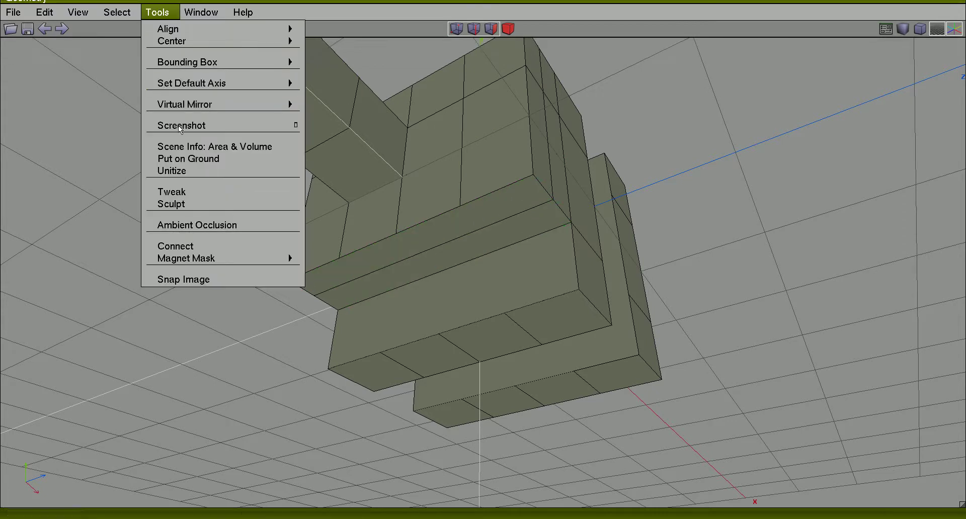
pyautogui.click(189, 246)
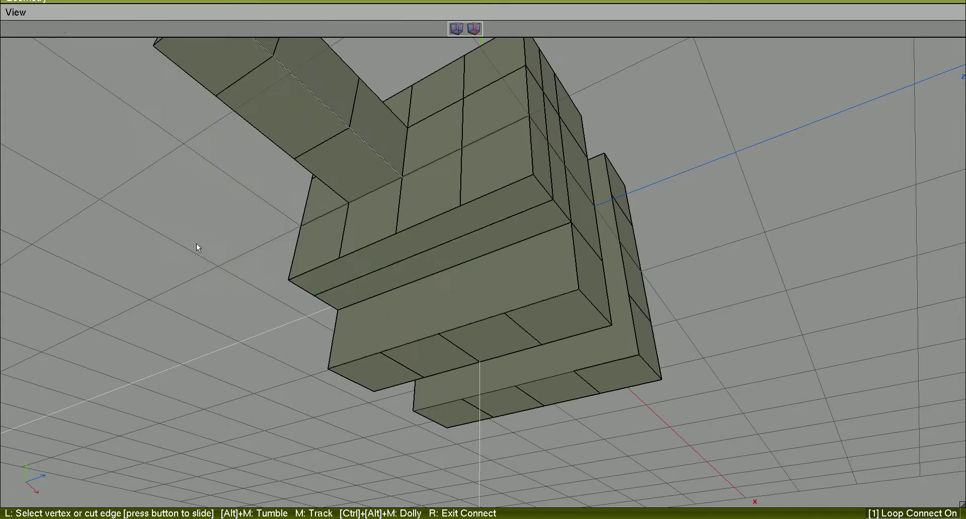
pyautogui.click(464, 207)
pyautogui.click(484, 226)
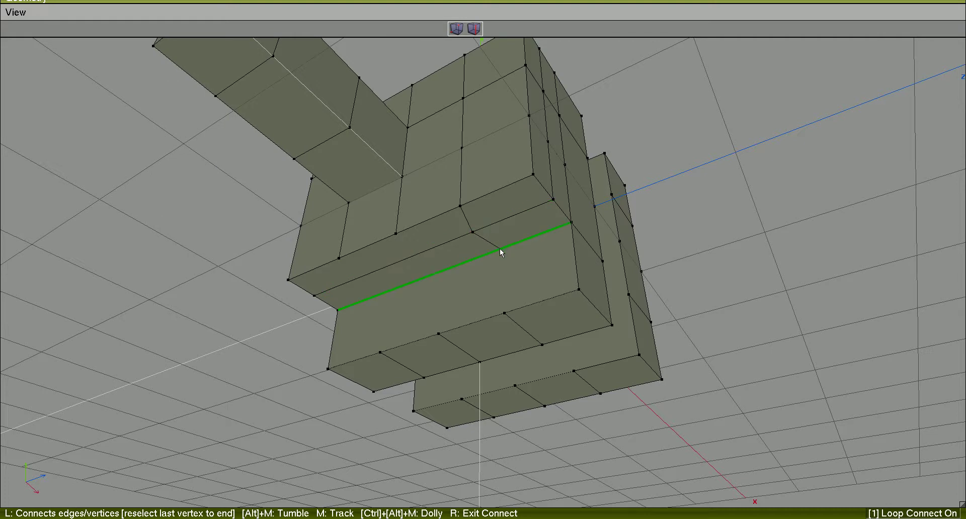
pyautogui.click(486, 255)
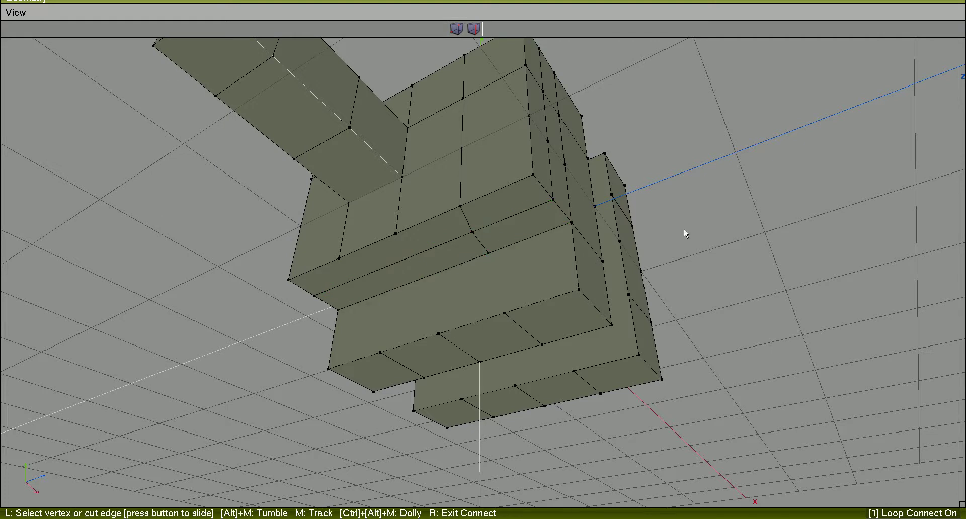
pyautogui.rightClick(708, 203)
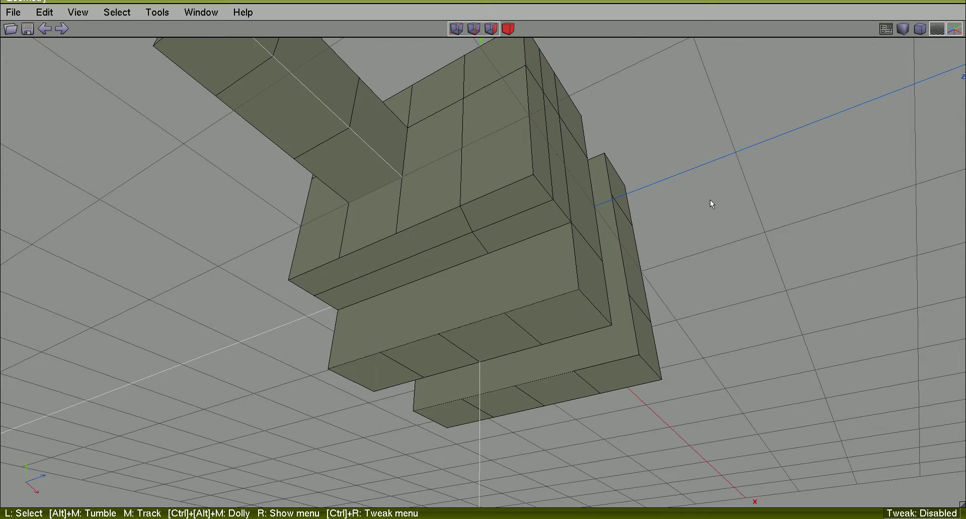
# - Select the five faces of the strip over the front block's top and front
pyautogui.rightClick(710, 200)
pyautogui.click(517, 244)
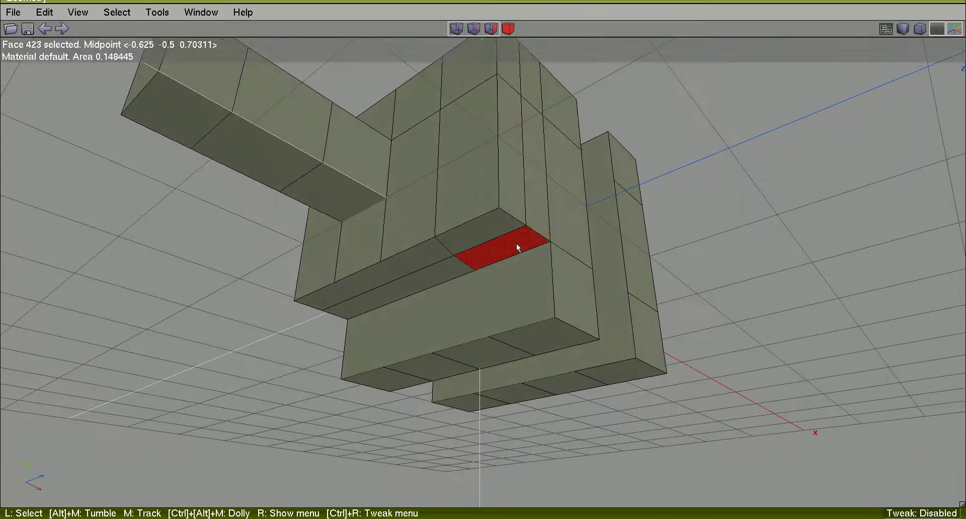
pyautogui.click(528, 211)
pyautogui.middleClick(619, 207)
pyautogui.rightClick(553, 255)
pyautogui.click(508, 271)
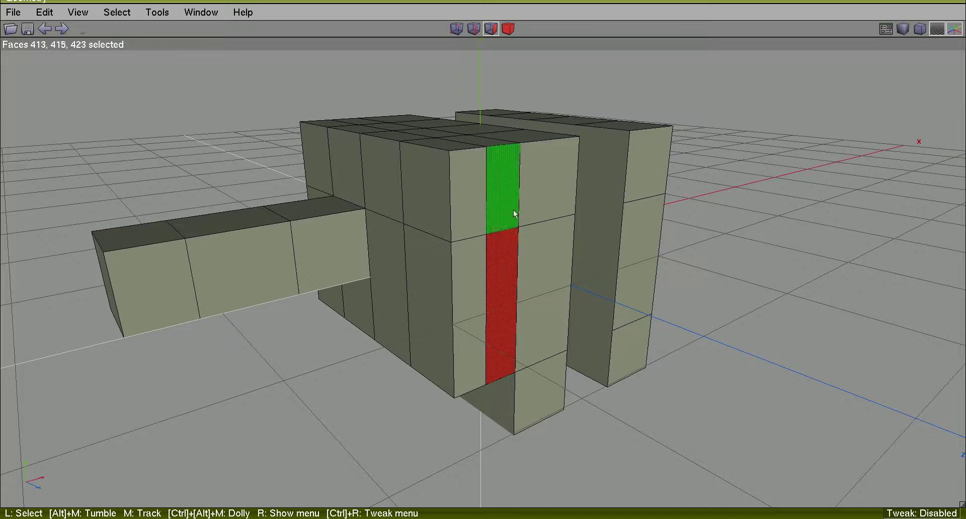
pyautogui.click(513, 209)
pyautogui.keyDown('alt'); pyautogui.moveTo(701, 195); pyautogui.dragTo(617, 212, button='middle'); pyautogui.keyUp('alt')
pyautogui.click(533, 199)
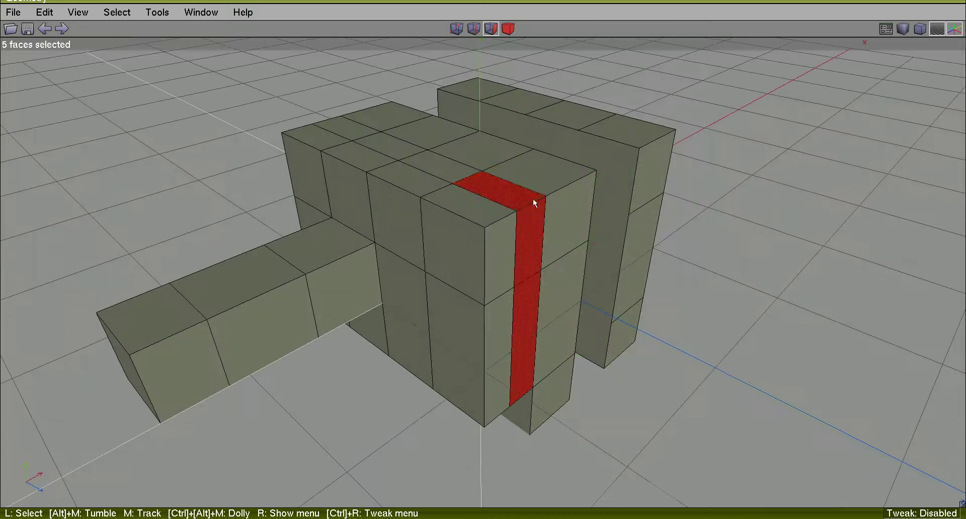
# - Dissolve the selected strip into one slanted face, then switch to vertex mode
pyautogui.rightClick(767, 127)
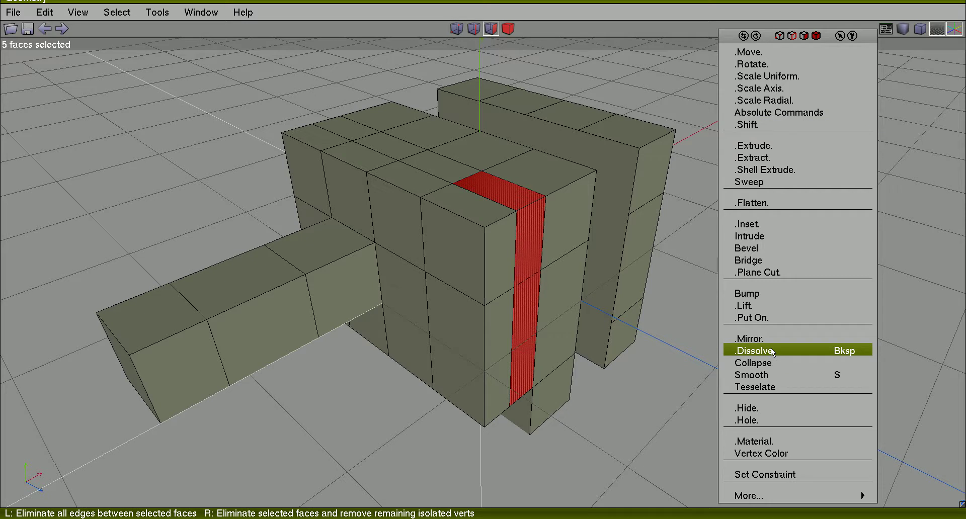
pyautogui.click(770, 350)
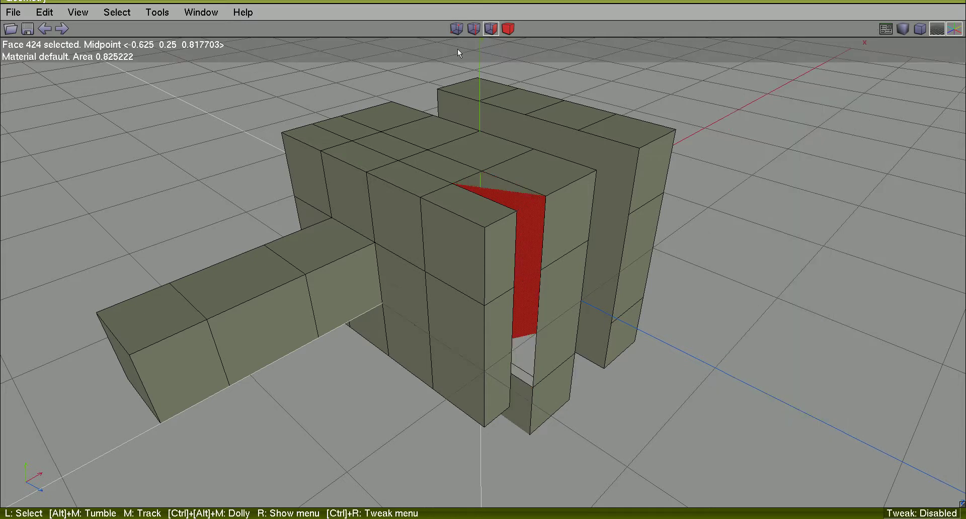
pyautogui.click(462, 33)
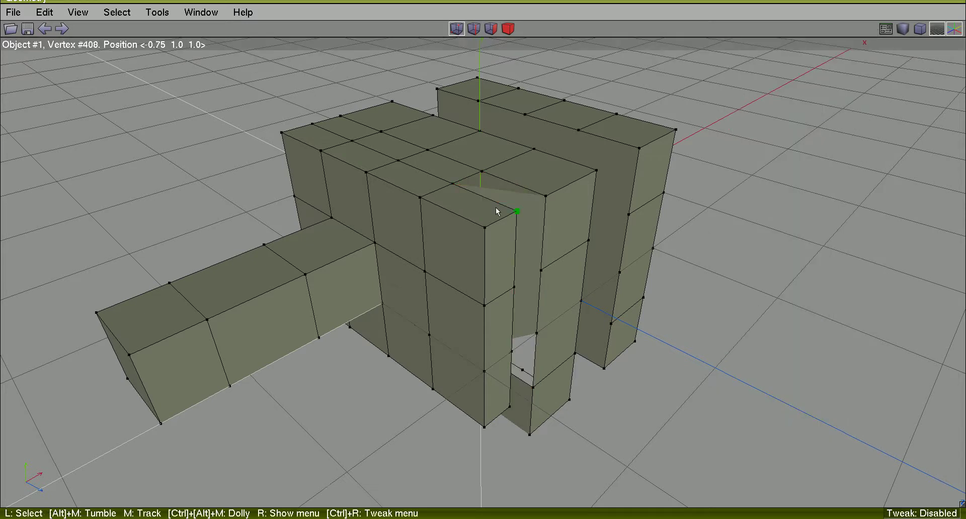
# - Select the vertices bordering the dissolved opening and join them with Connect
pyautogui.click(481, 170)
pyautogui.click(452, 182)
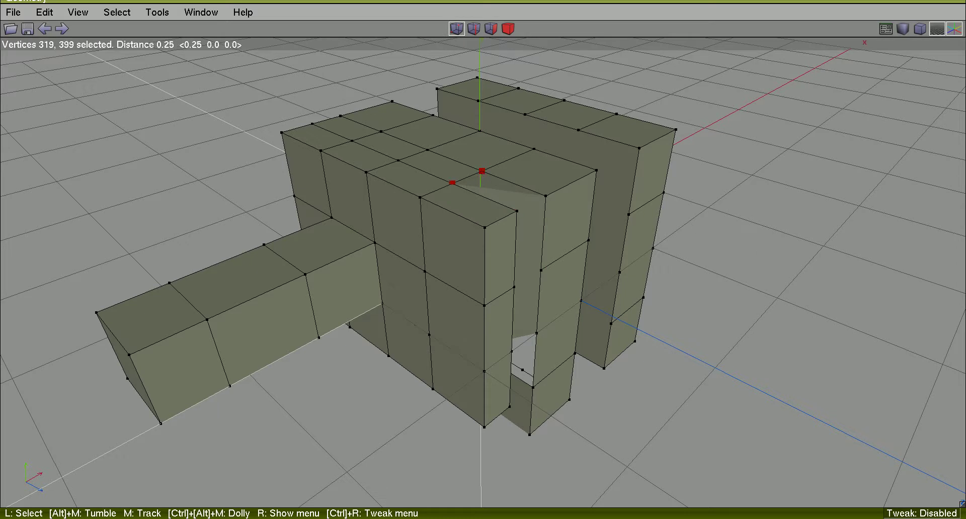
pyautogui.moveTo(452, 183)
pyautogui.keyDown('alt'); pyautogui.mouseDown(button='middle')
pyautogui.moveTo(432, 196)
pyautogui.moveTo(511, 245)
pyautogui.mouseUp(button='middle'); pyautogui.keyUp('alt')
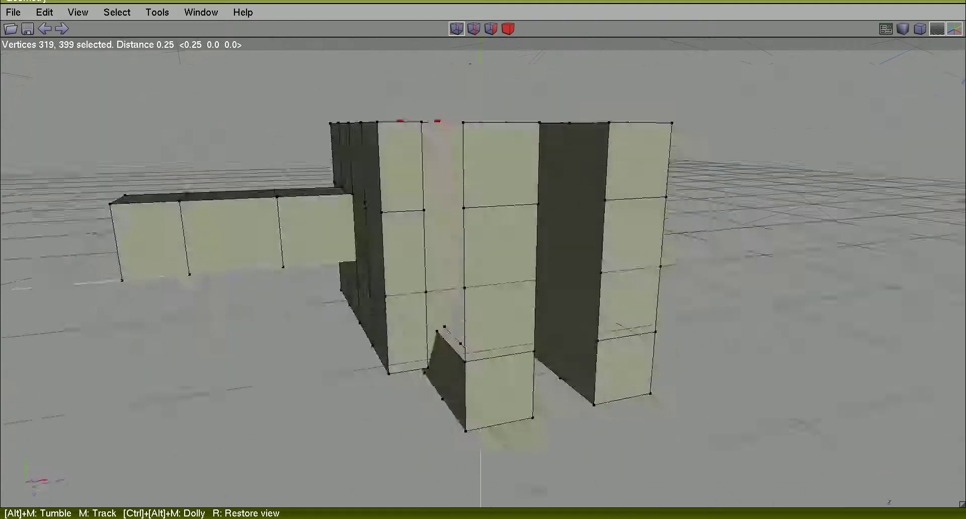
pyautogui.click(436, 260)
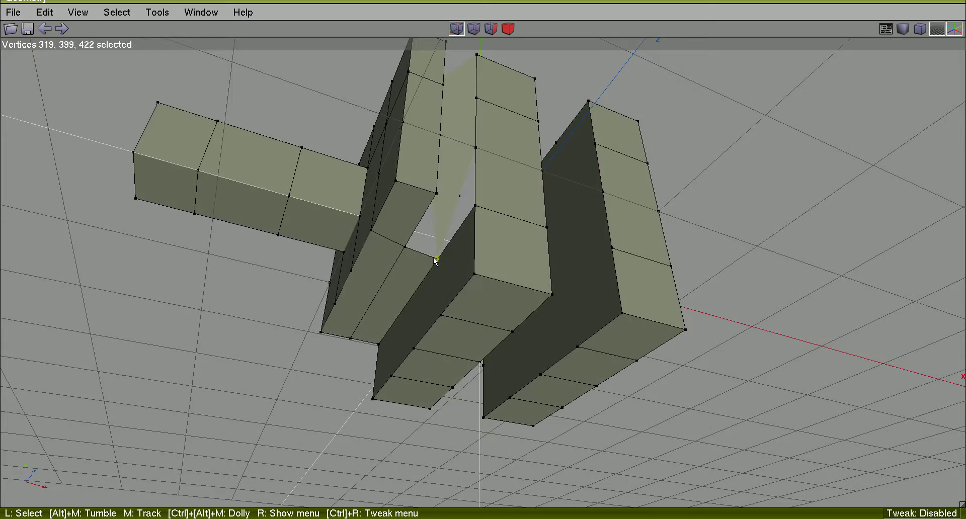
pyautogui.moveTo(410, 254)
pyautogui.keyDown('alt'); pyautogui.mouseDown(button='middle')
pyautogui.moveTo(442, 237)
pyautogui.moveTo(480, 344)
pyautogui.mouseUp(button='middle'); pyautogui.keyUp('alt')
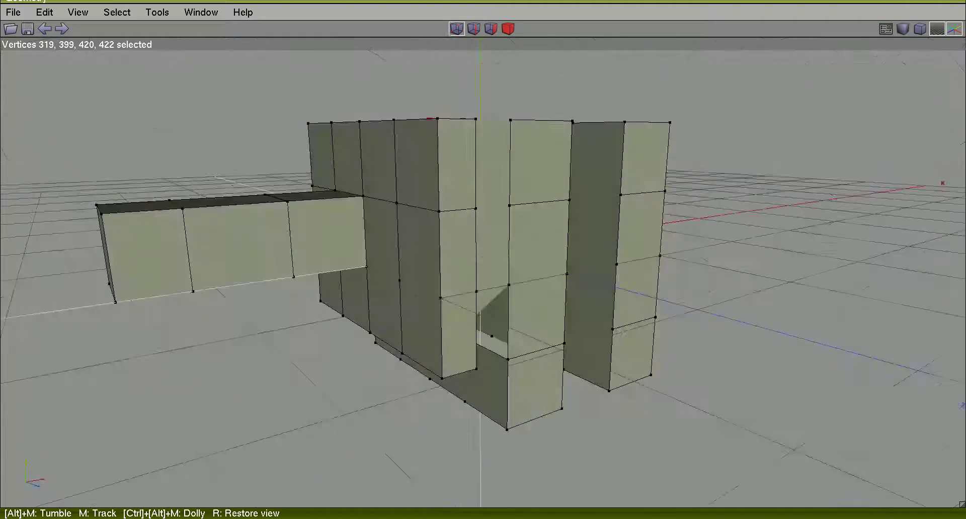
pyautogui.rightClick(756, 126)
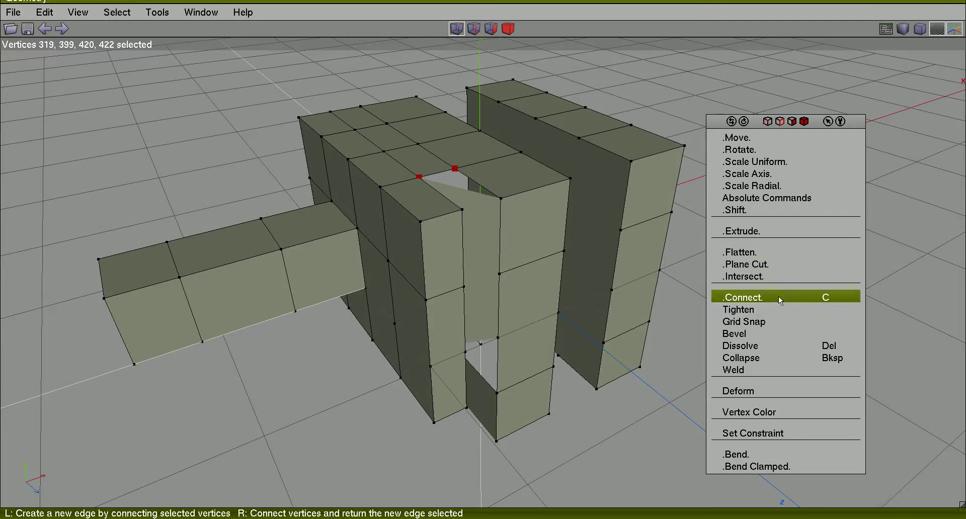
pyautogui.click(778, 296)
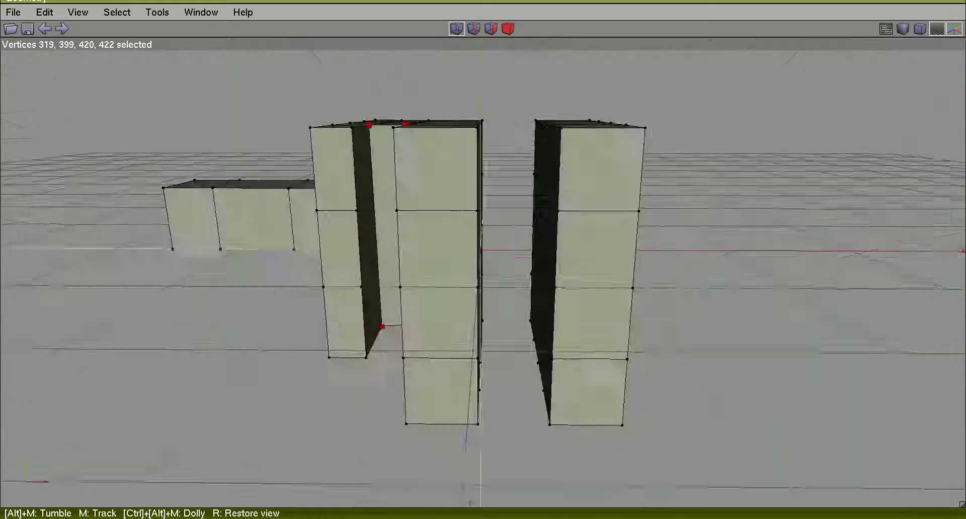